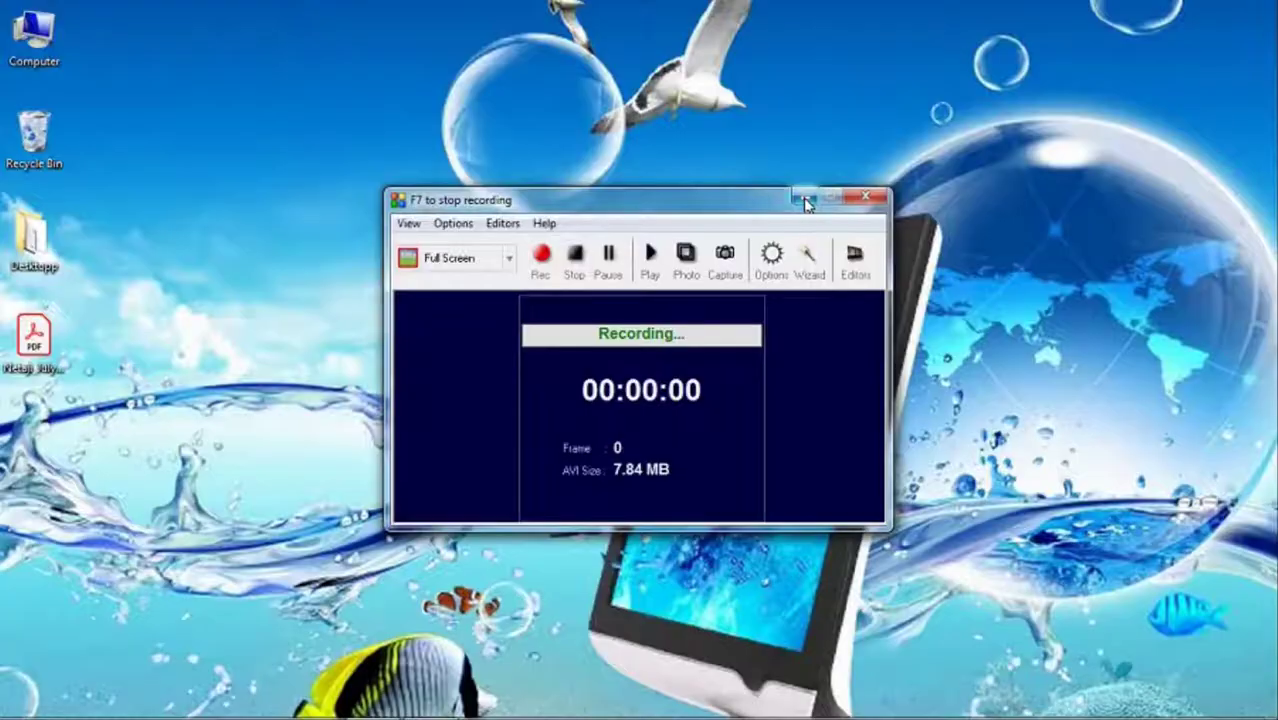
Refresh the Windows desktop several times from its right-click menu.
right_click(763, 157)
click(790, 201)
right_click(760, 160)
click(784, 211)
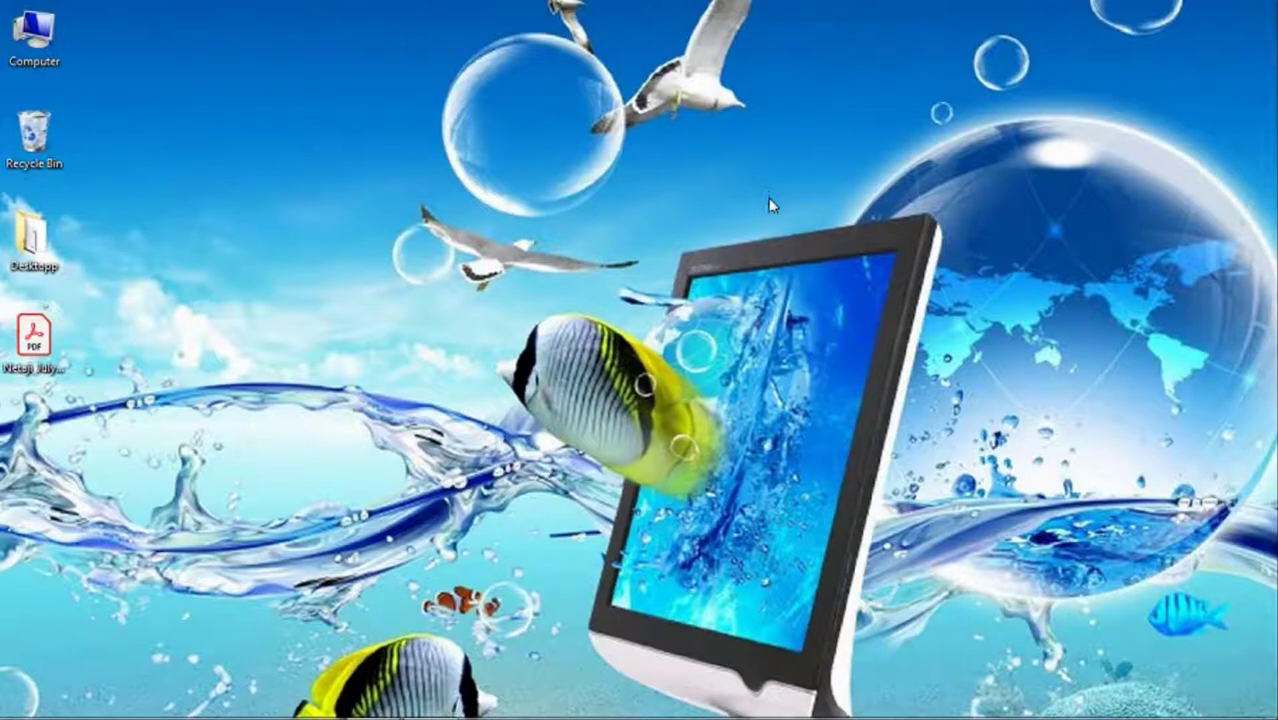
right_click(727, 185)
click(745, 241)
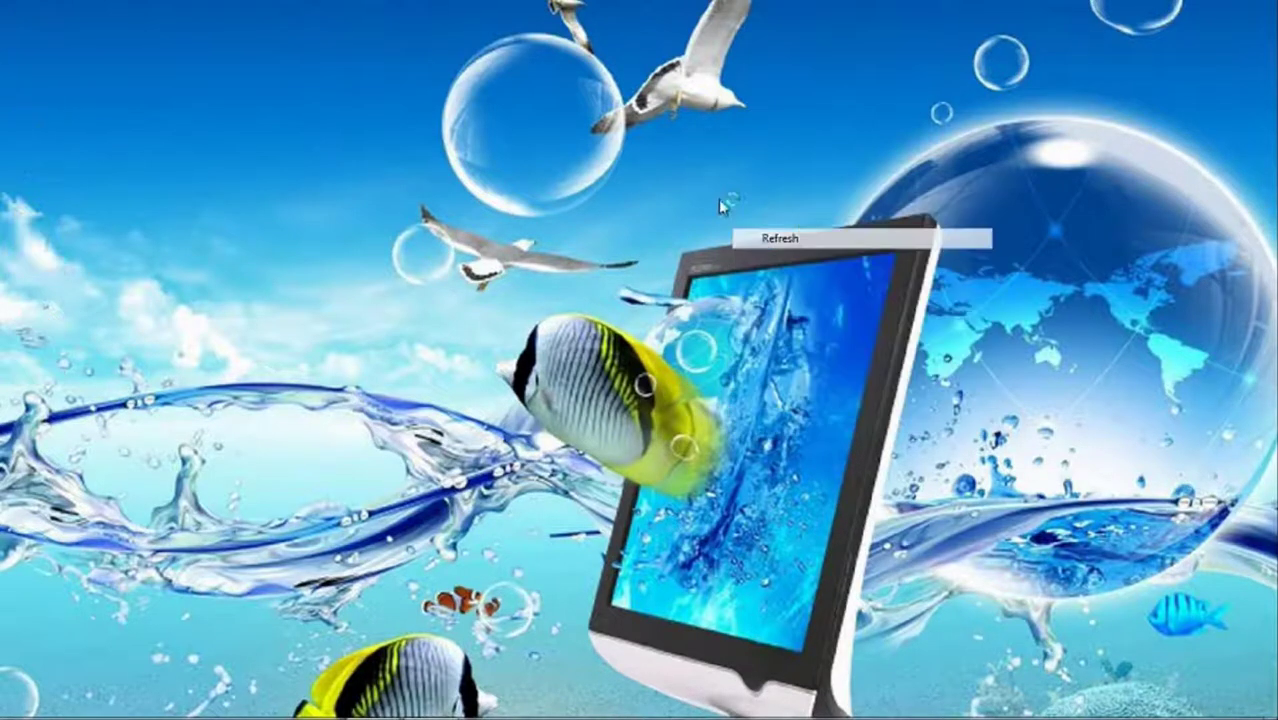
right_click(715, 195)
click(806, 199)
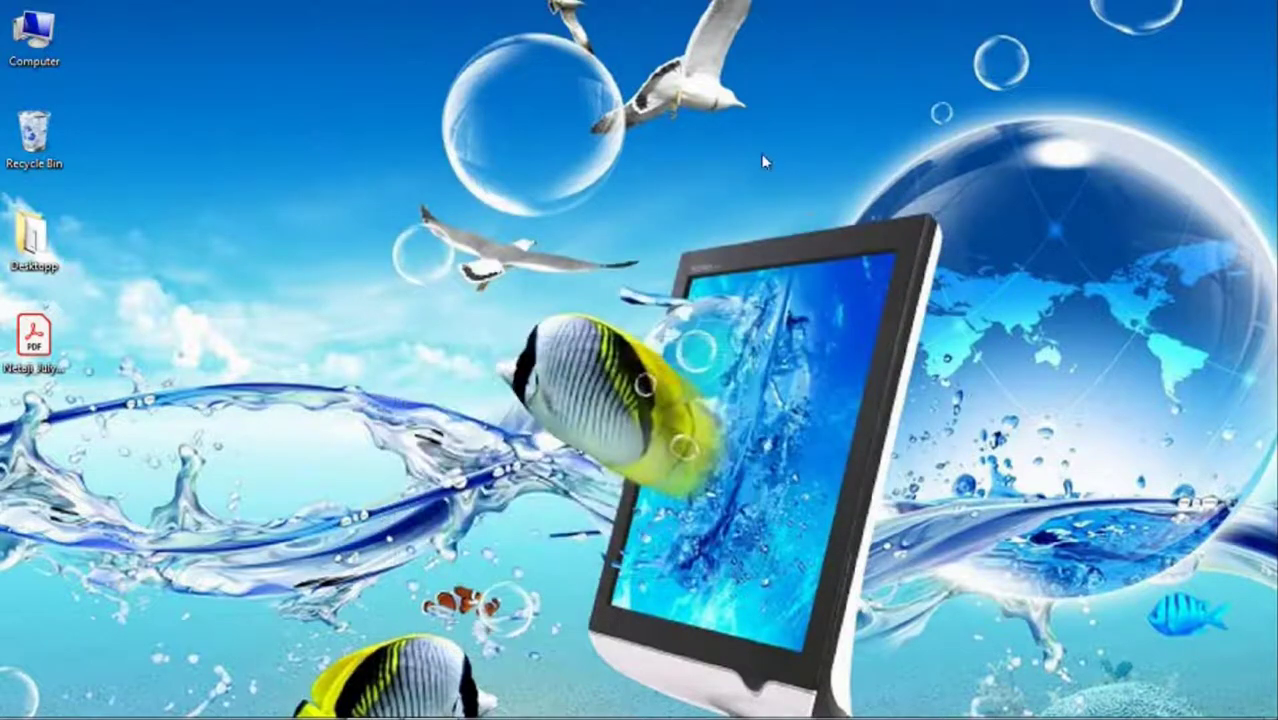
right_click(760, 162)
click(786, 216)
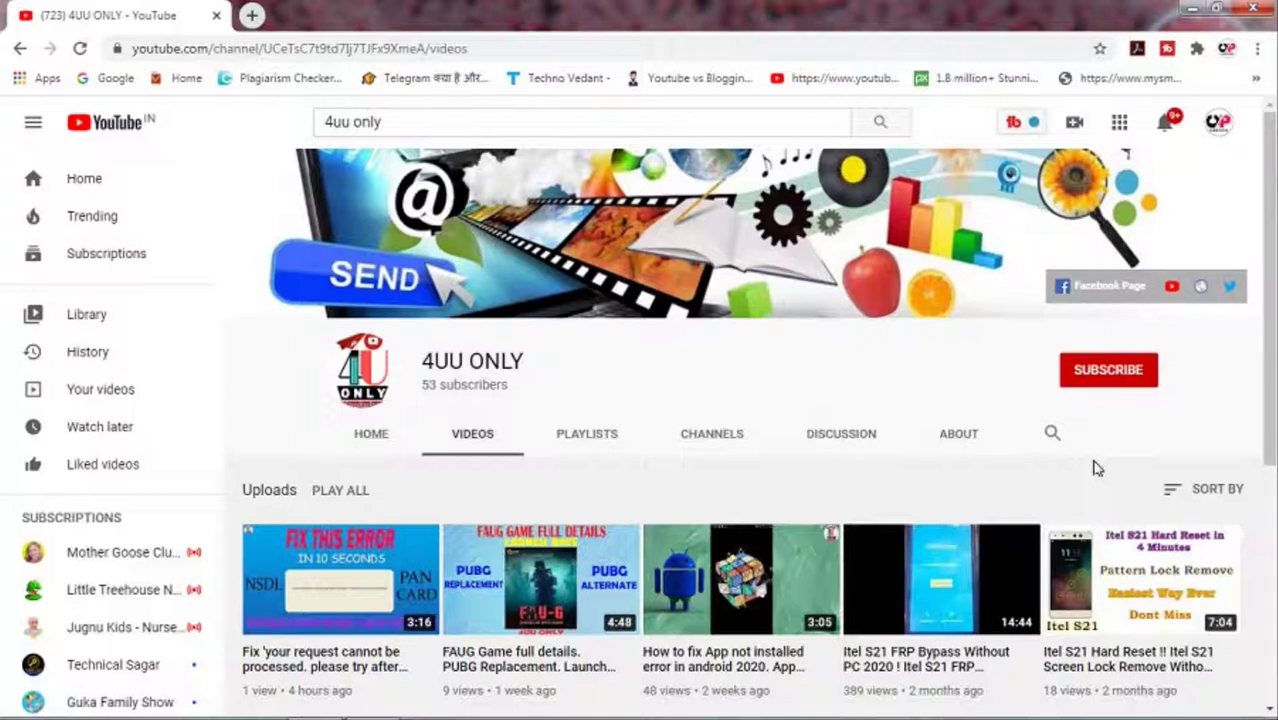
Subscribe to the 4UU ONLY channel and set its notification bell to All.
click(1097, 376)
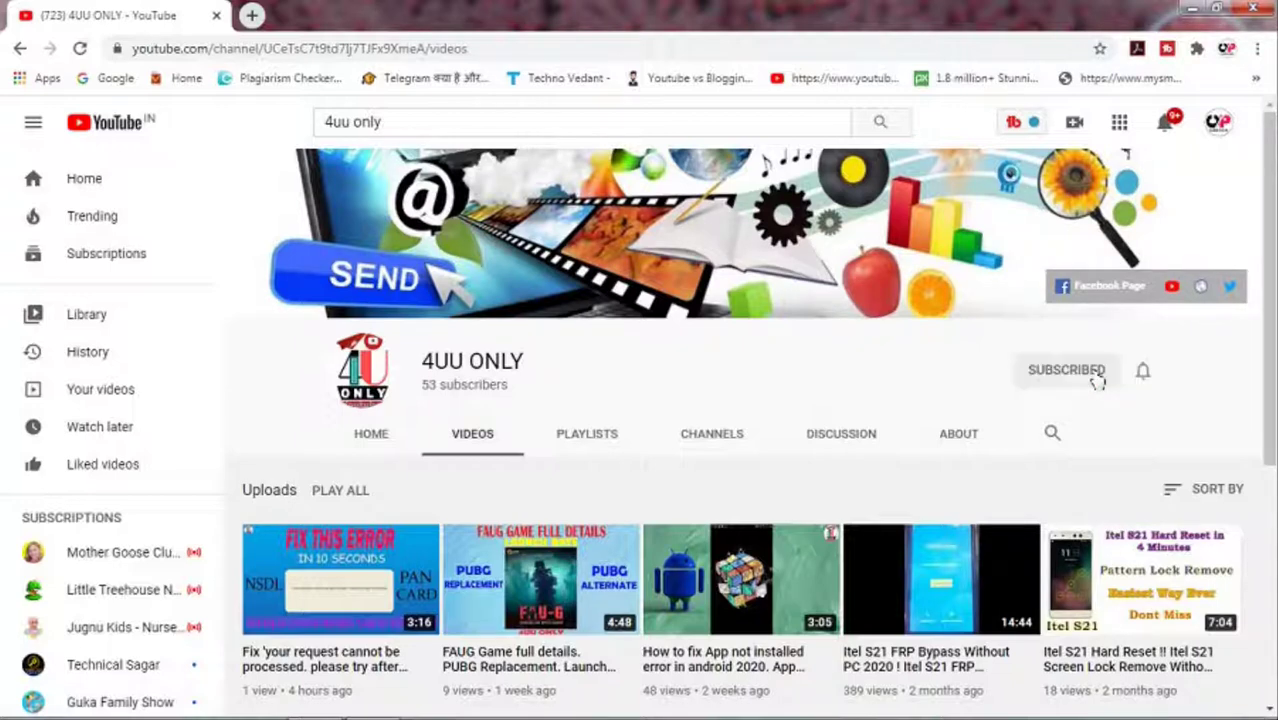
click(1142, 375)
click(1108, 418)
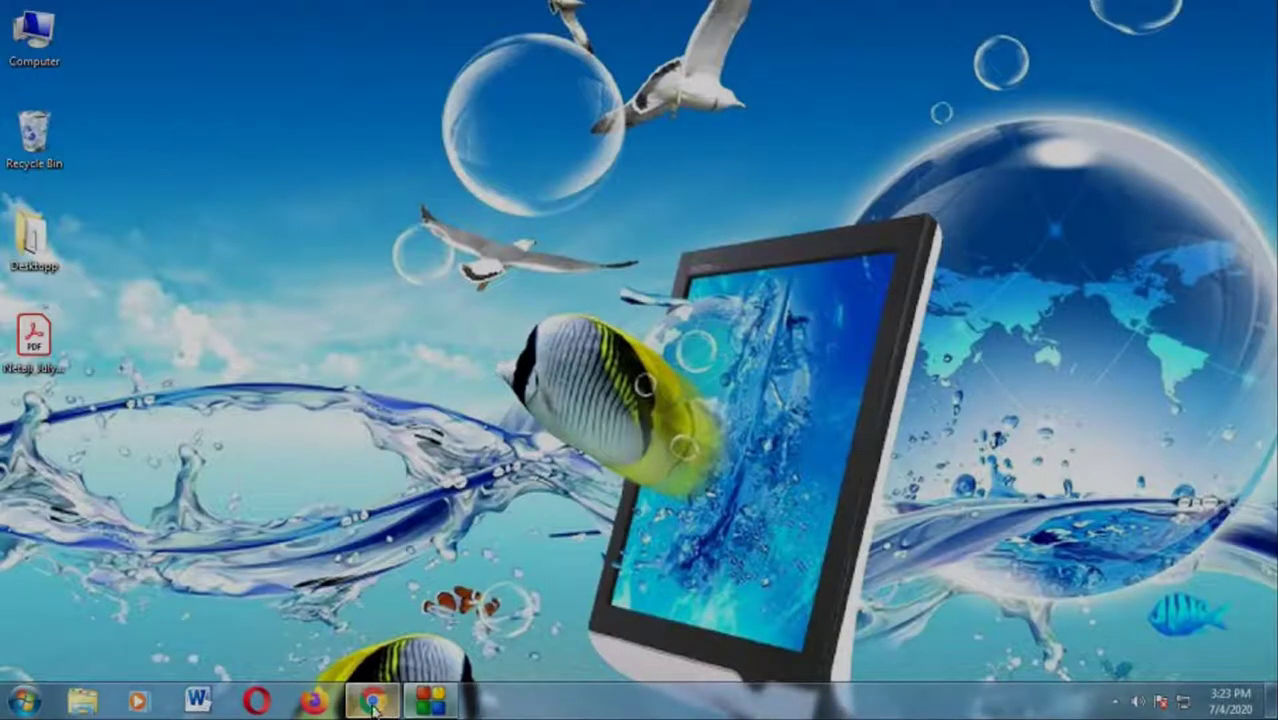
Restore the browser and close the extra YouTube video and Get Into PC tabs.
click(430, 700)
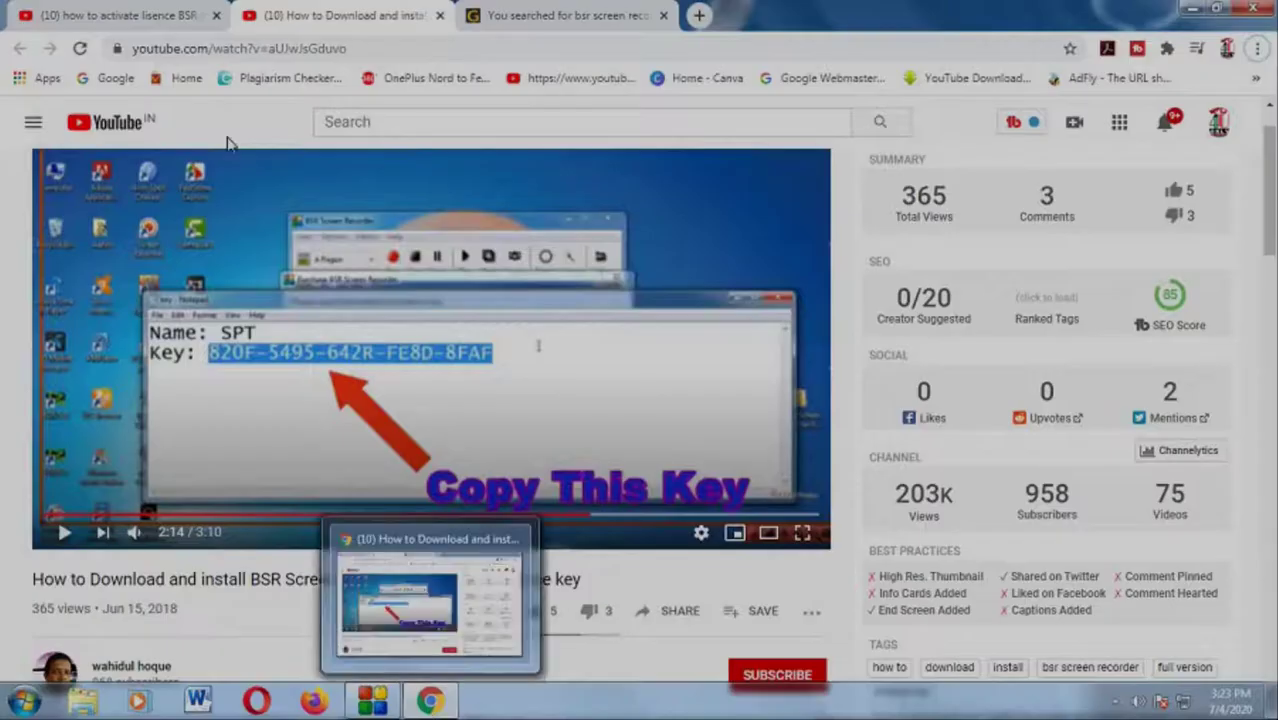
click(440, 16)
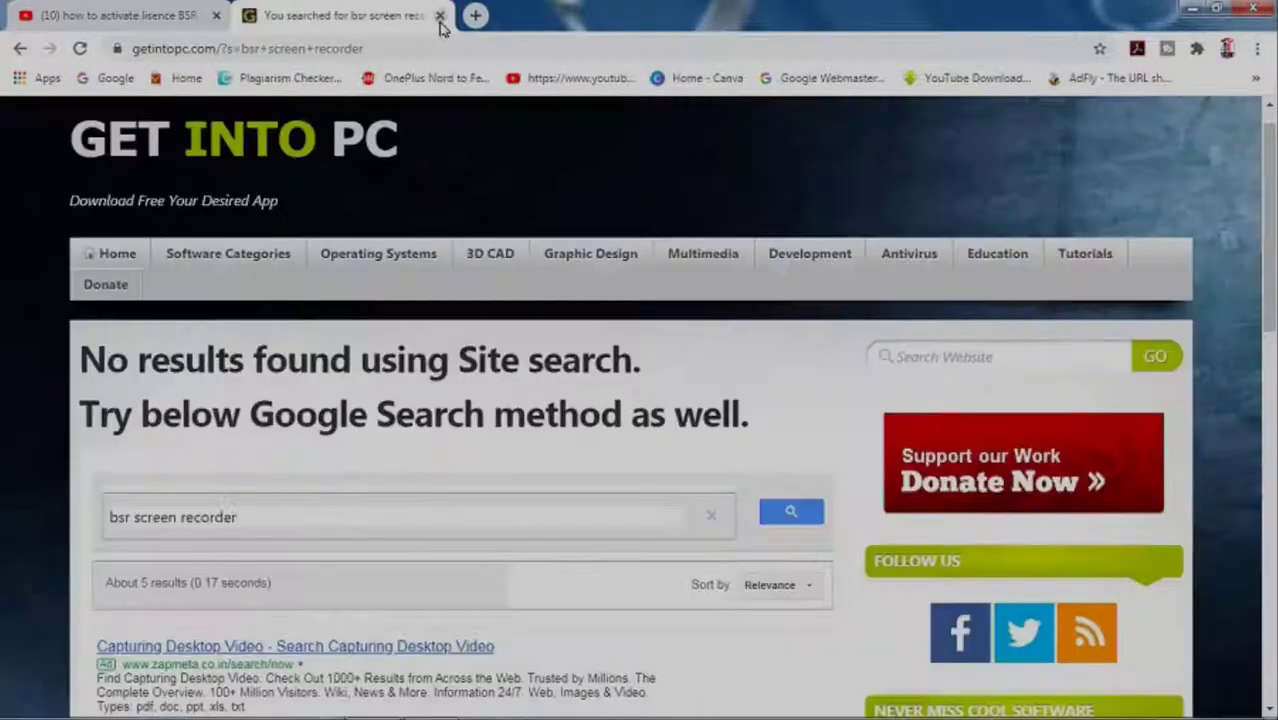
click(440, 16)
Search Google for PDF2DOC and open the pdf2doc.com converter result.
click(113, 78)
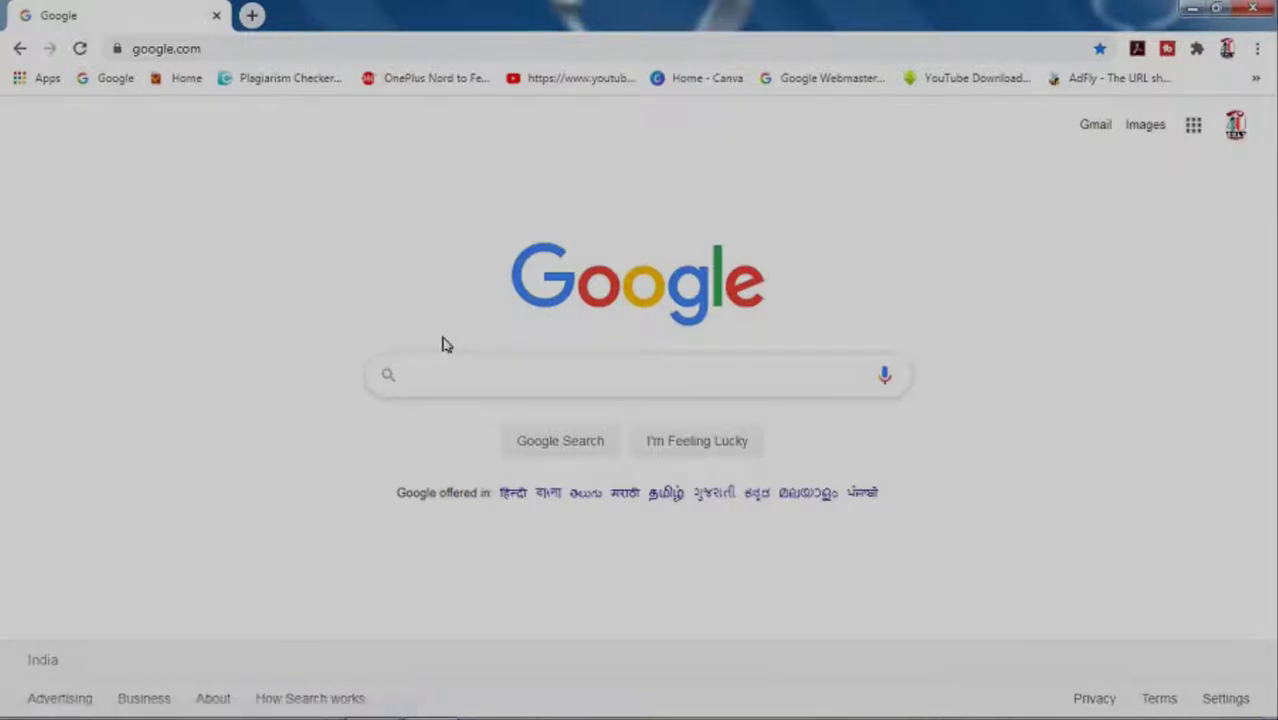
text(PDF)
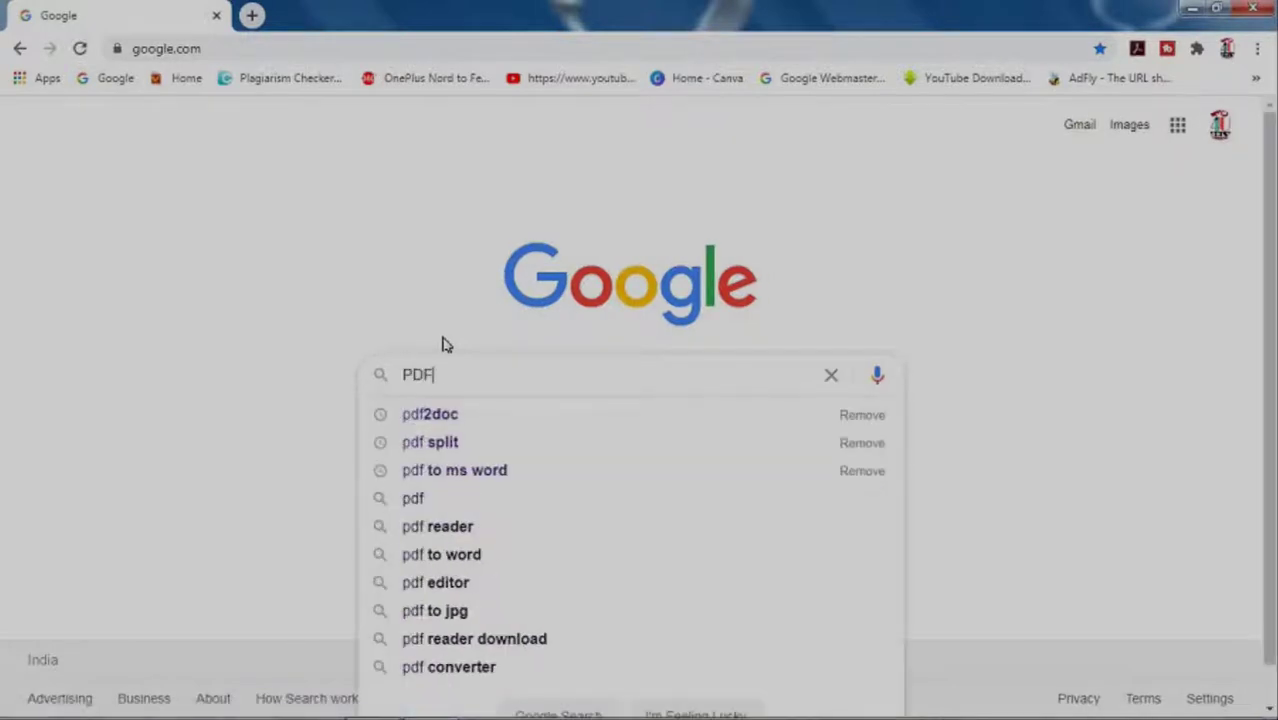
text(2DOC)
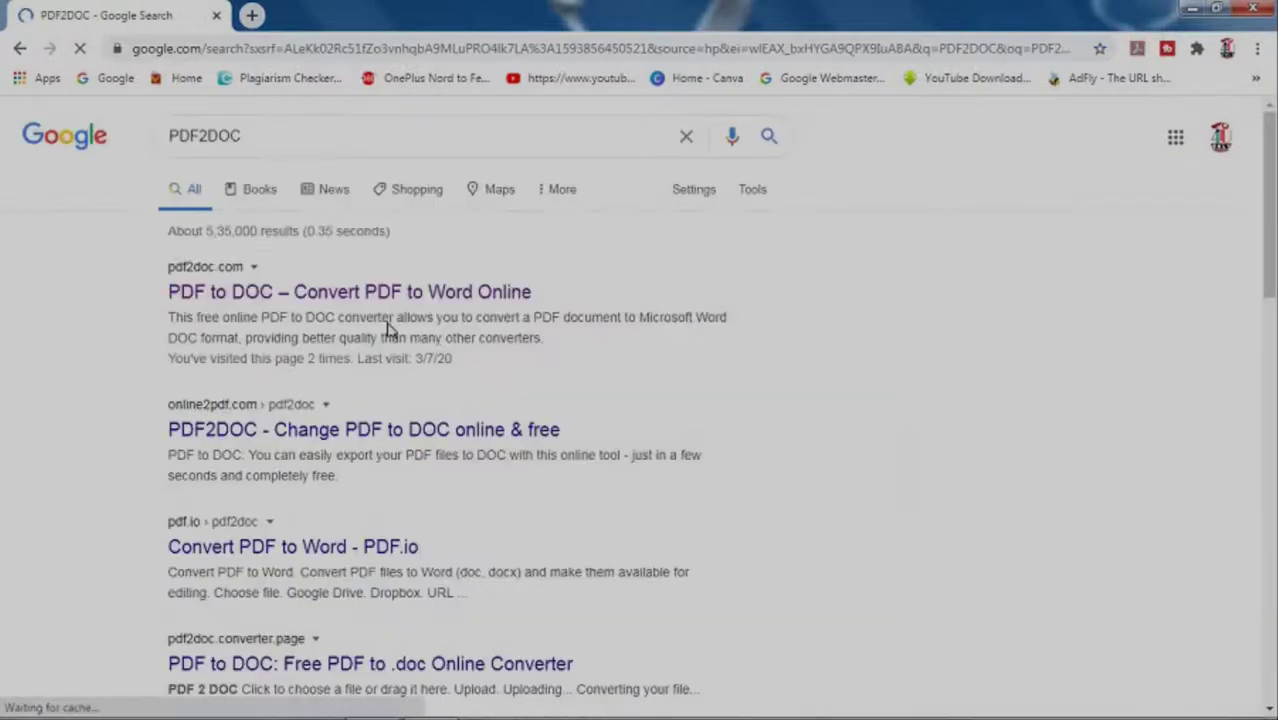
click(336, 298)
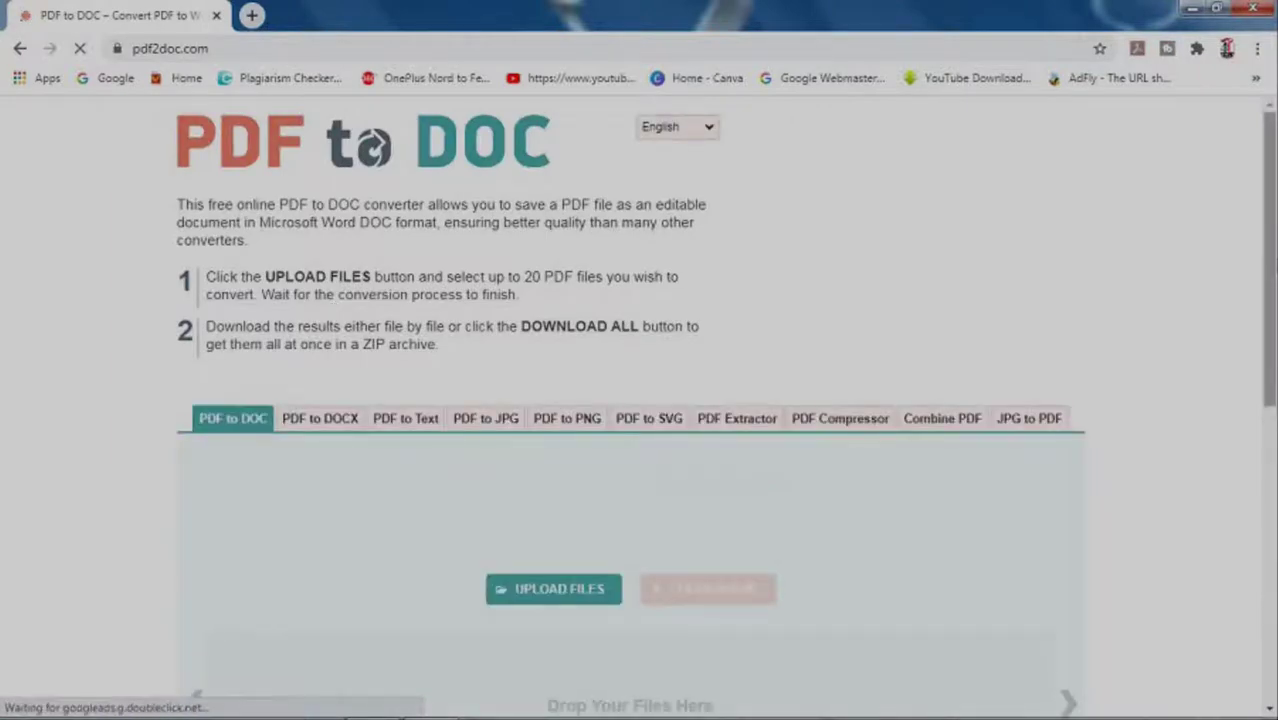
Upload Netaji_July10_TT-1-3-3 for PDF-to-DOC conversion and download all results as a zip.
scroll(499, 451, down, 2)
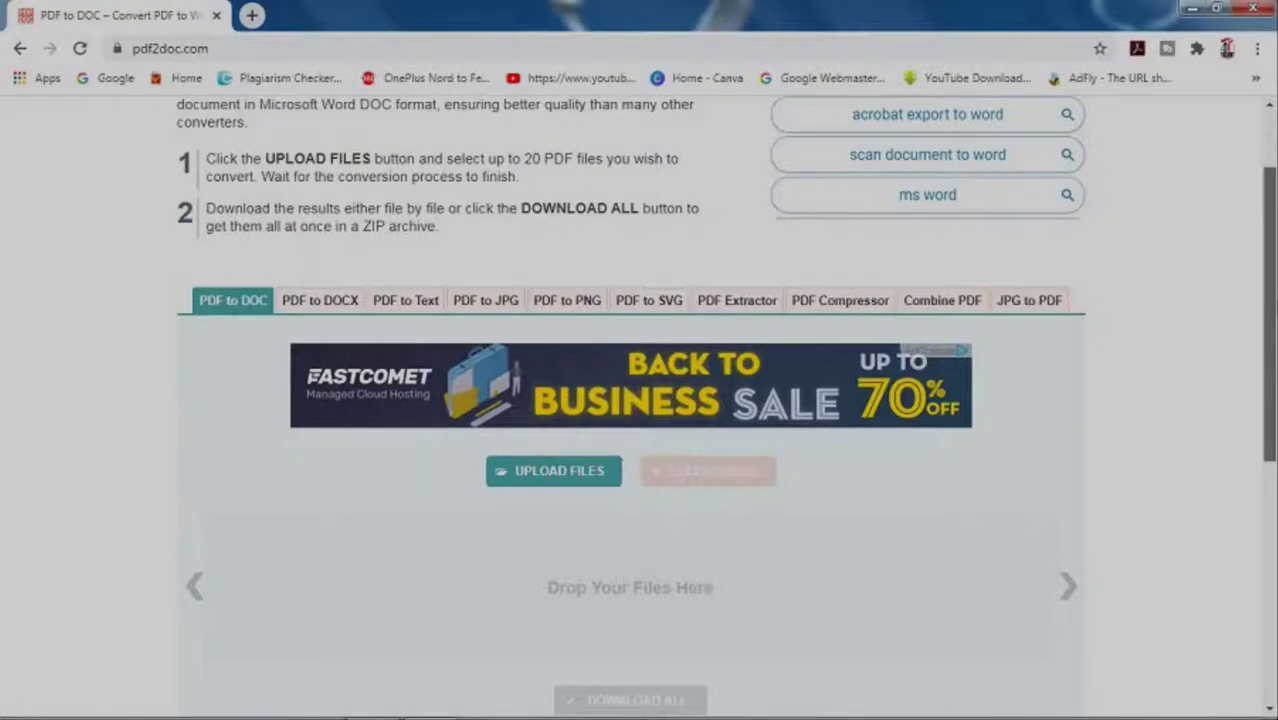
scroll(1268, 300, down, 1)
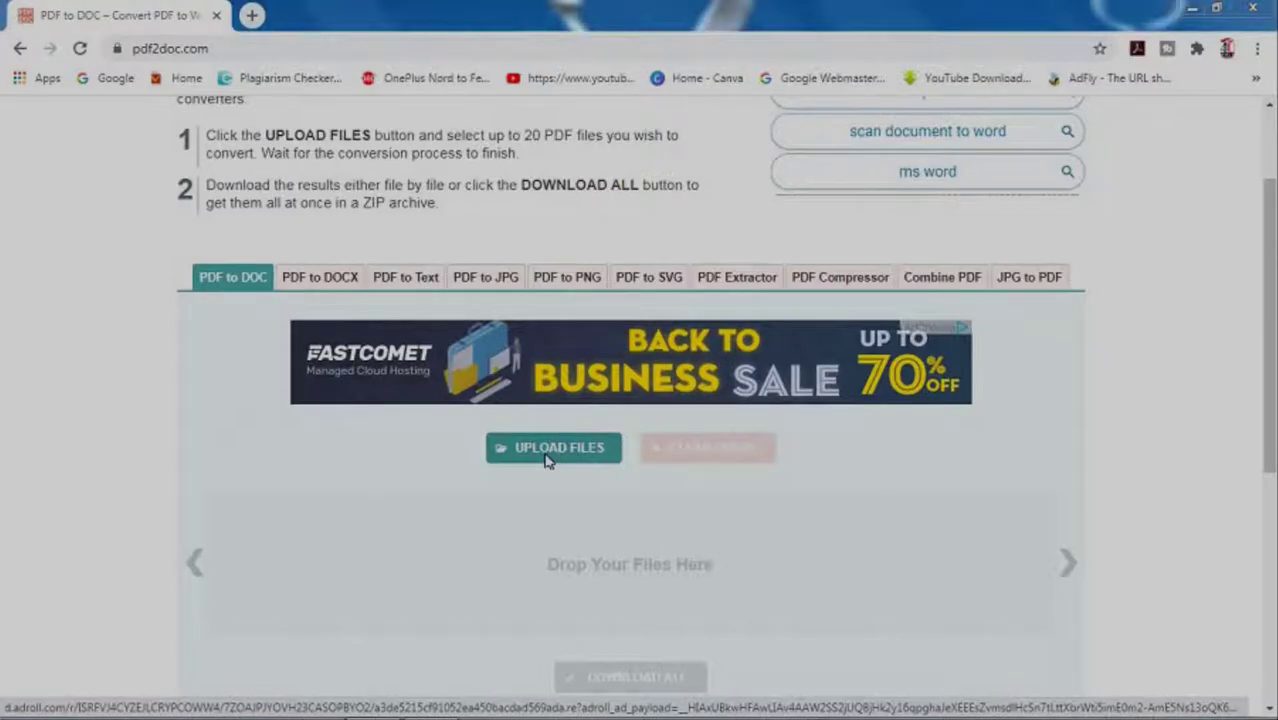
click(548, 458)
click(488, 185)
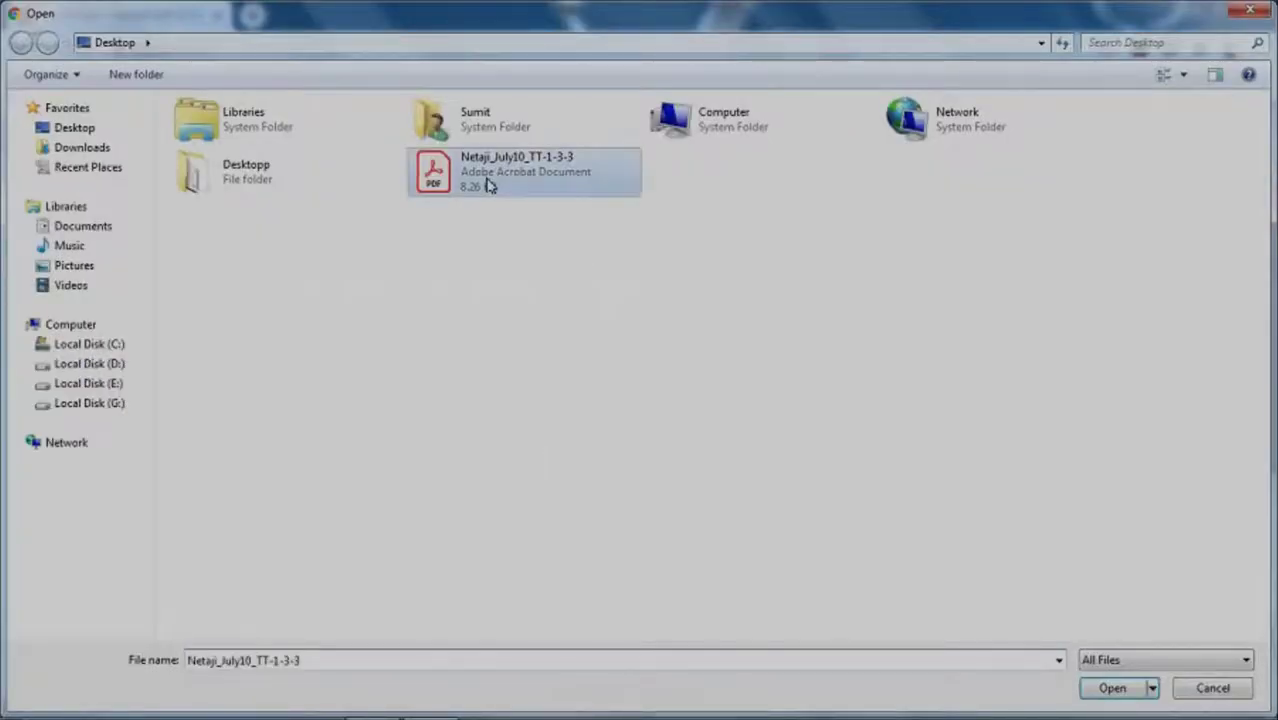
double_click(488, 185)
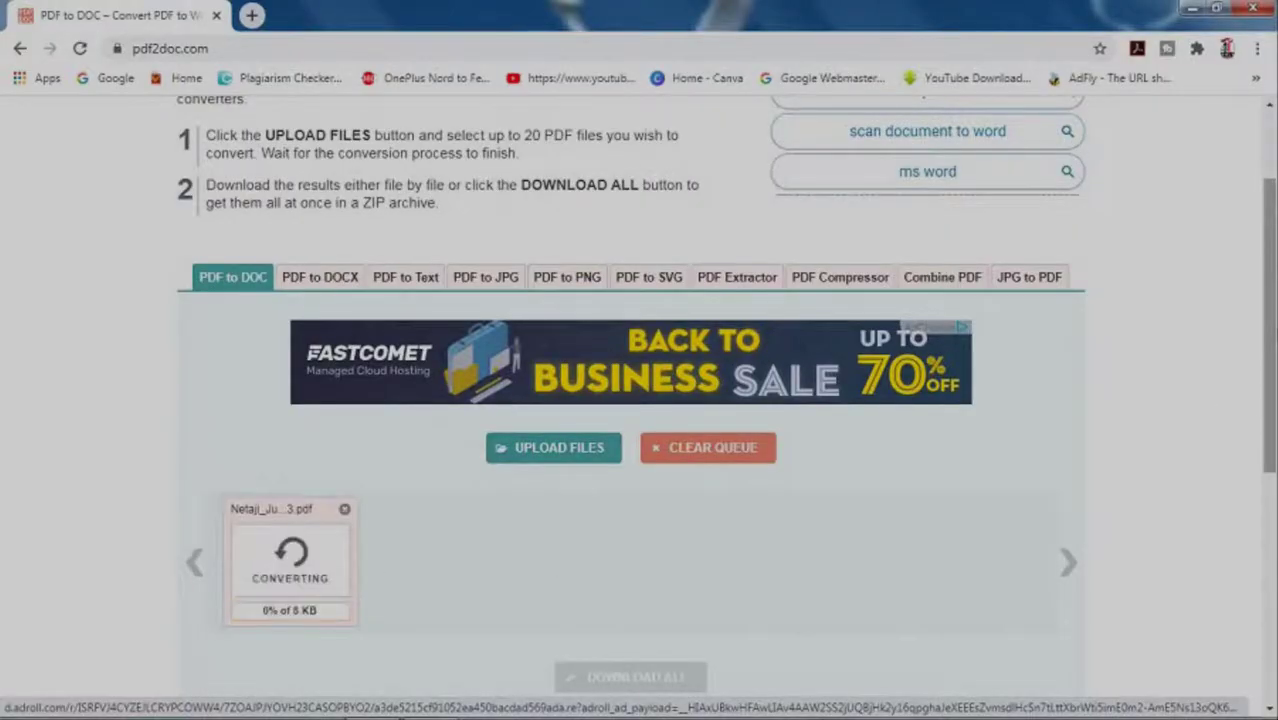
scroll(250, 447, down, 2)
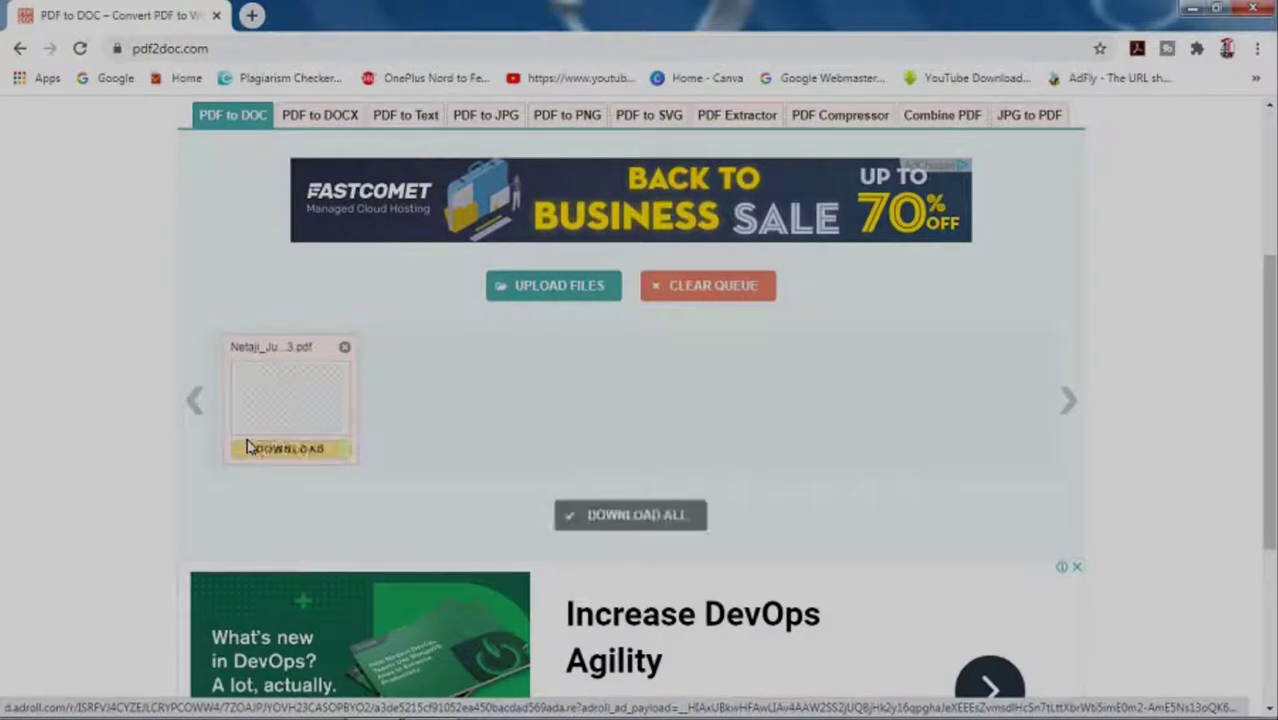
click(655, 527)
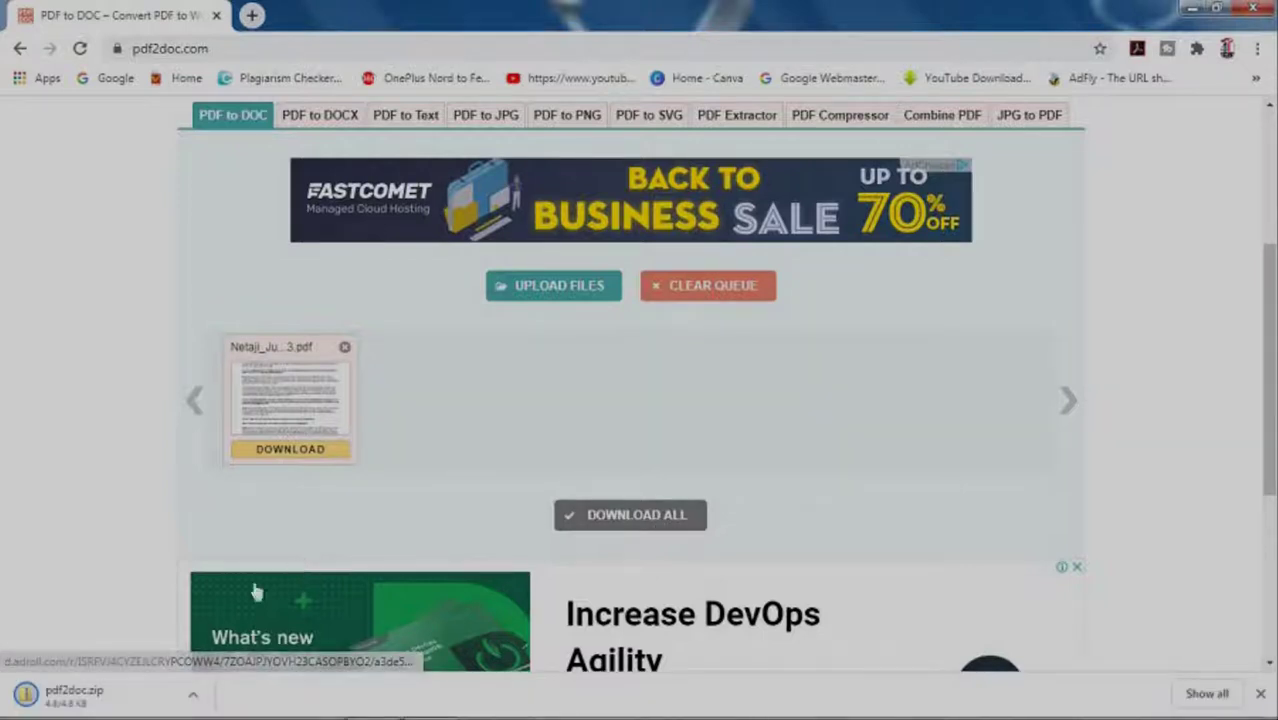
Reveal the pdf2doc zip in the Downloads folder, then close it and minimize the browser.
click(195, 698)
click(220, 638)
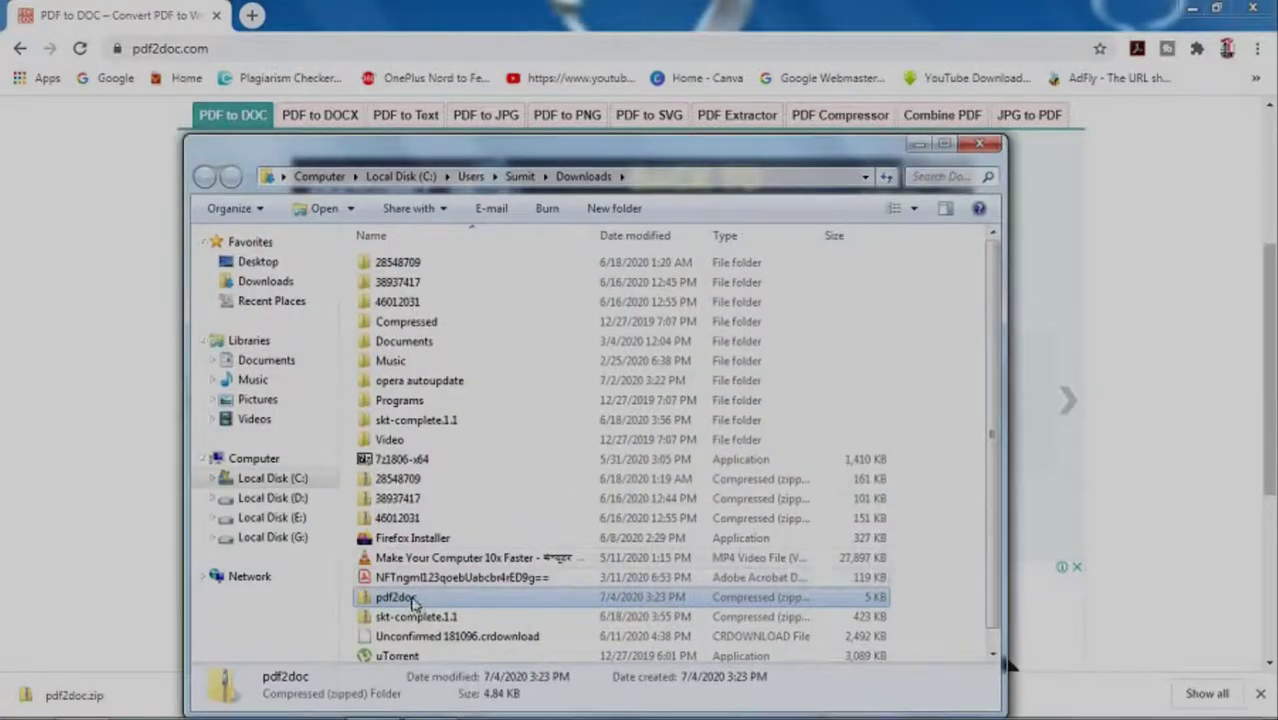
mouse_move(396, 597)
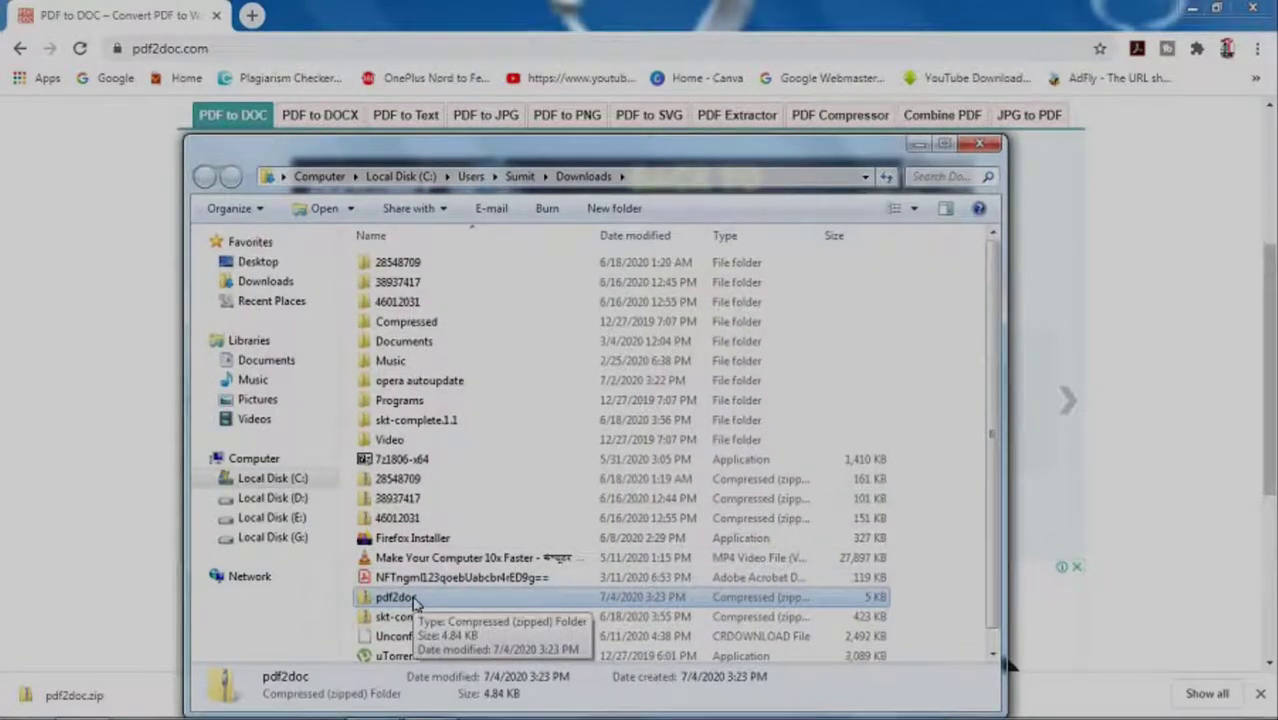
click(980, 144)
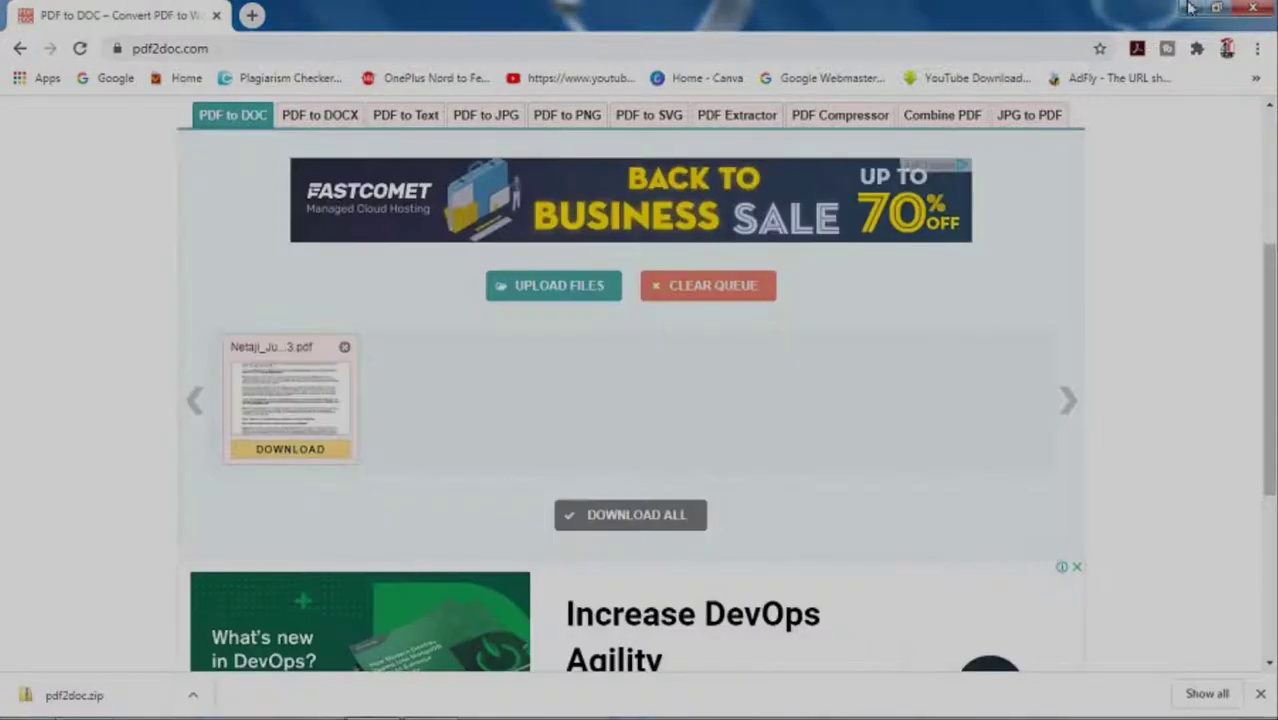
click(1190, 8)
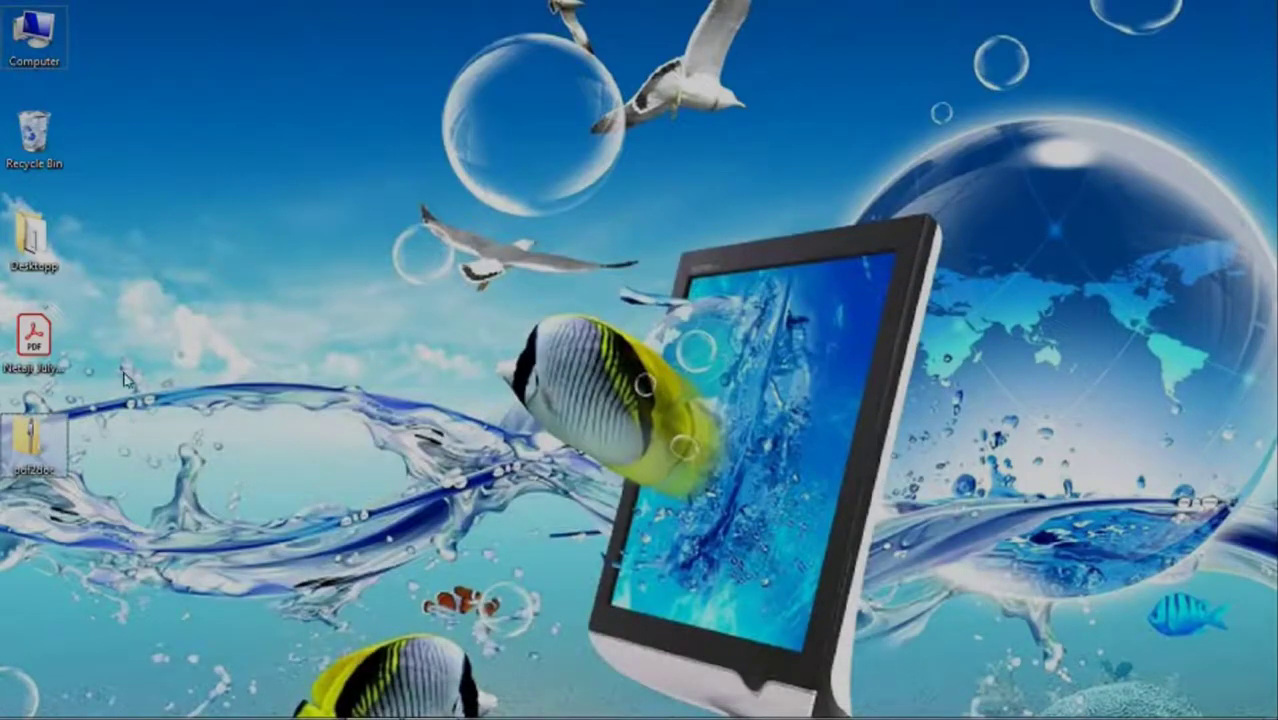
Extract the pdf2doc zip into Desktop\pdf2doc with WinRAR, arranging both icons on the desktop.
drag(34, 440, 184, 258)
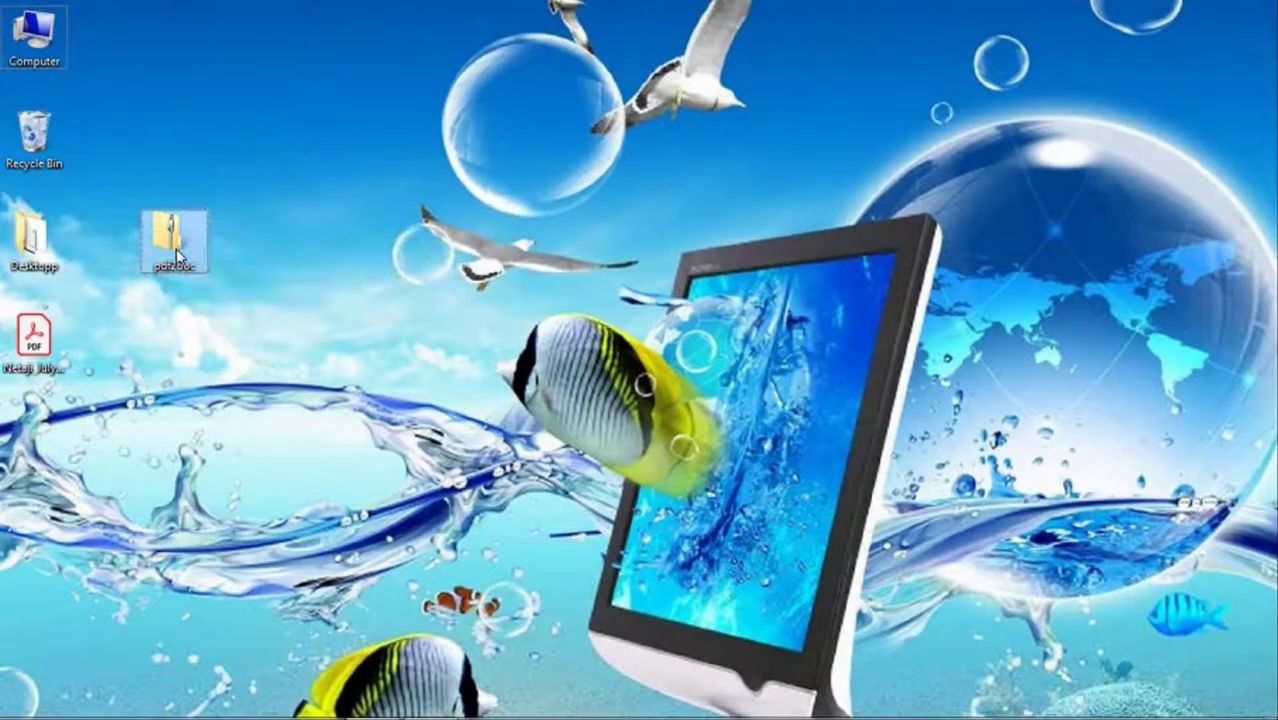
right_click(178, 258)
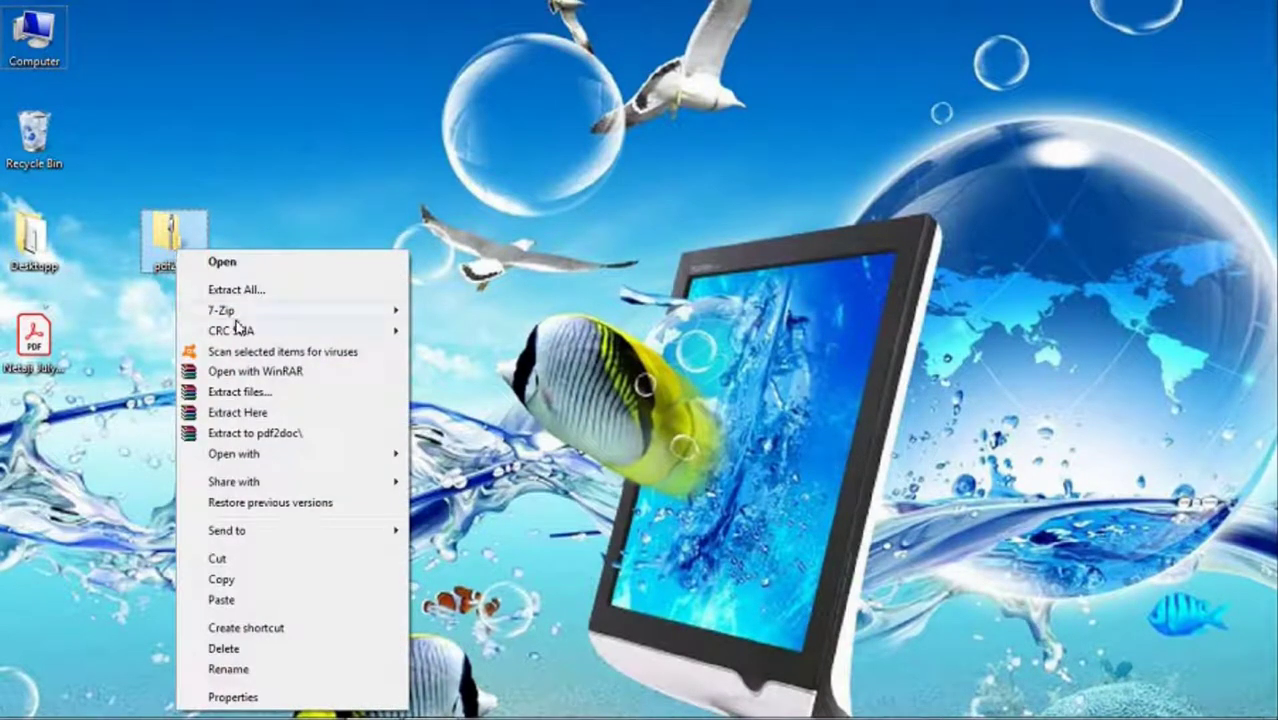
click(250, 412)
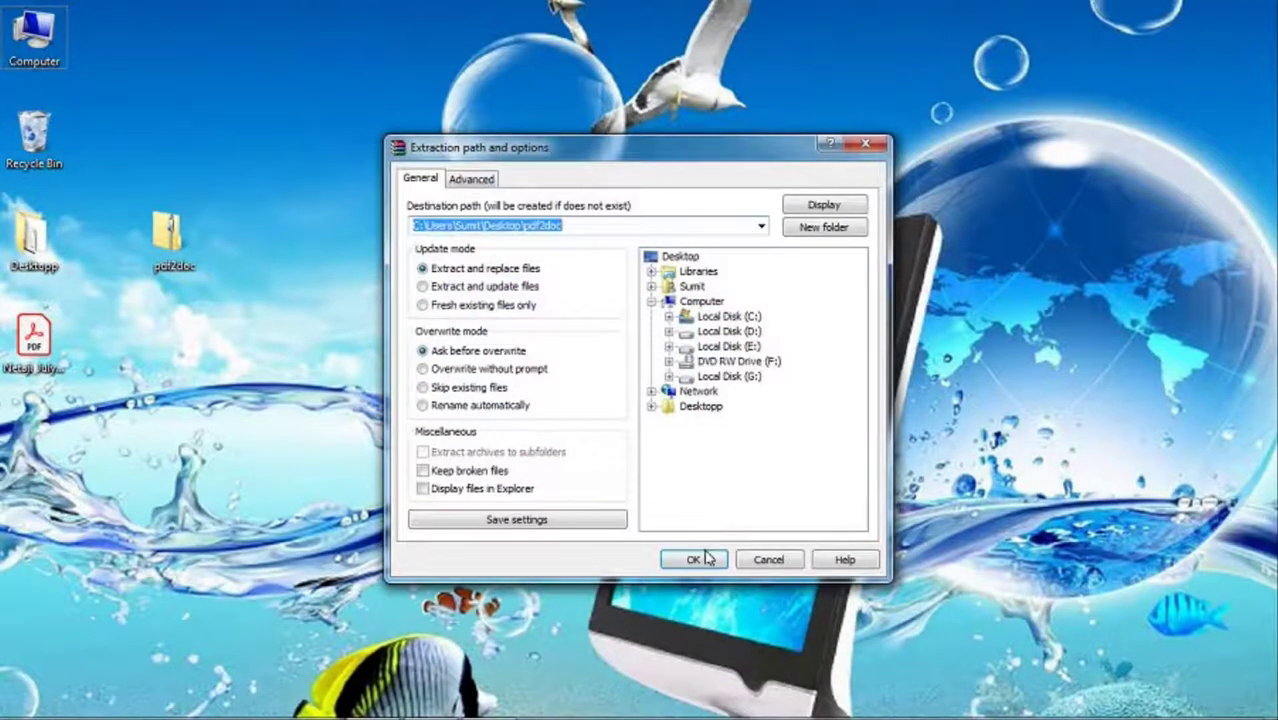
click(693, 560)
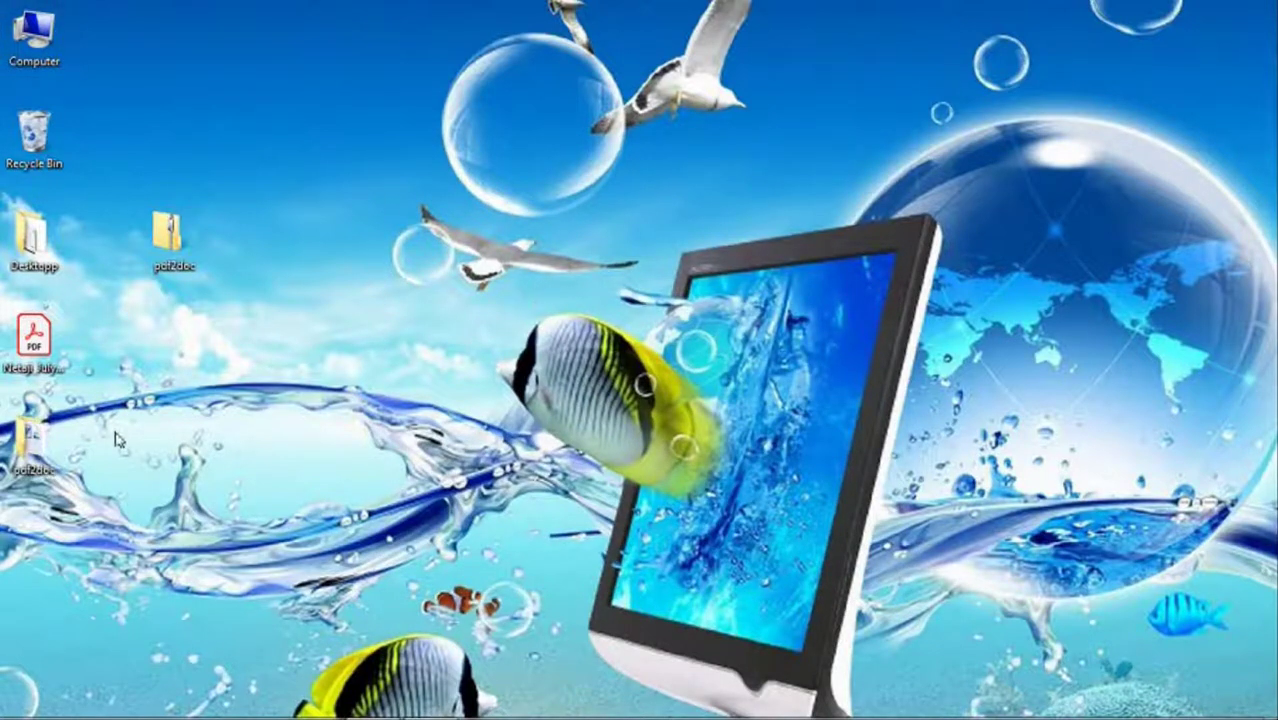
drag(32, 442, 176, 342)
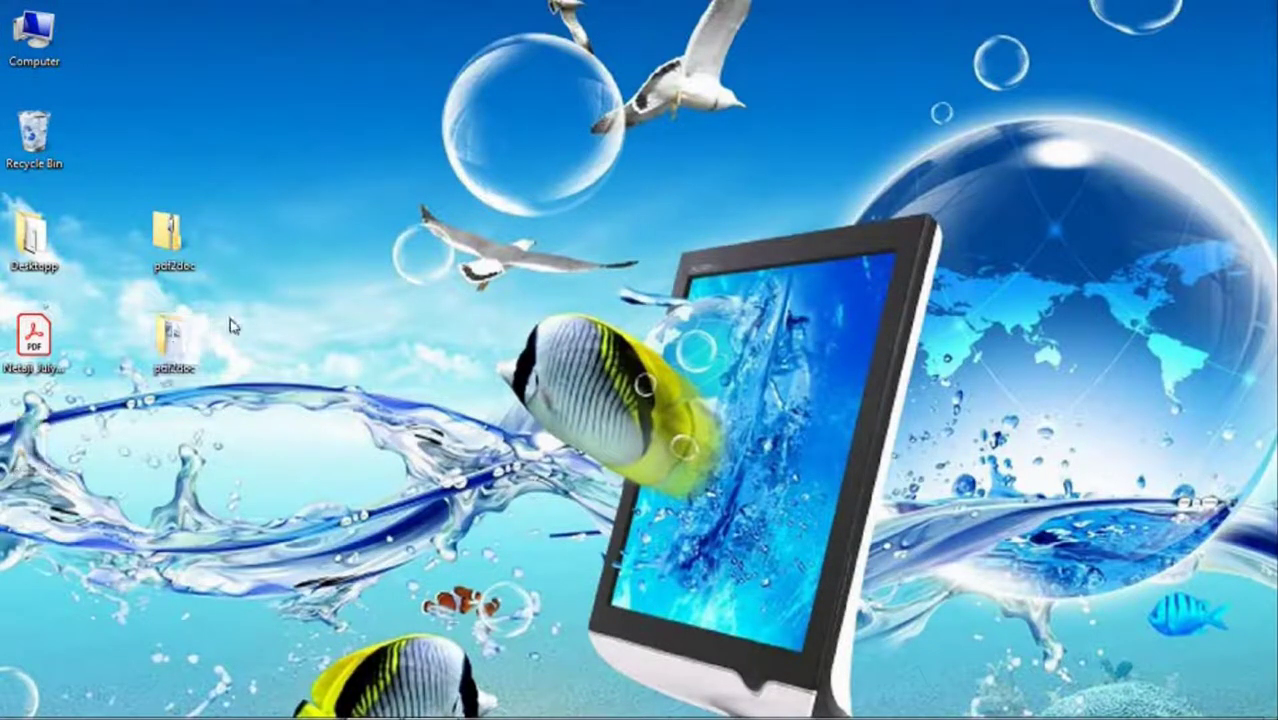
Open the extracted pdf2doc folder and launch Netaji_July10_TT-1-3-3 in Word.
double_click(174, 342)
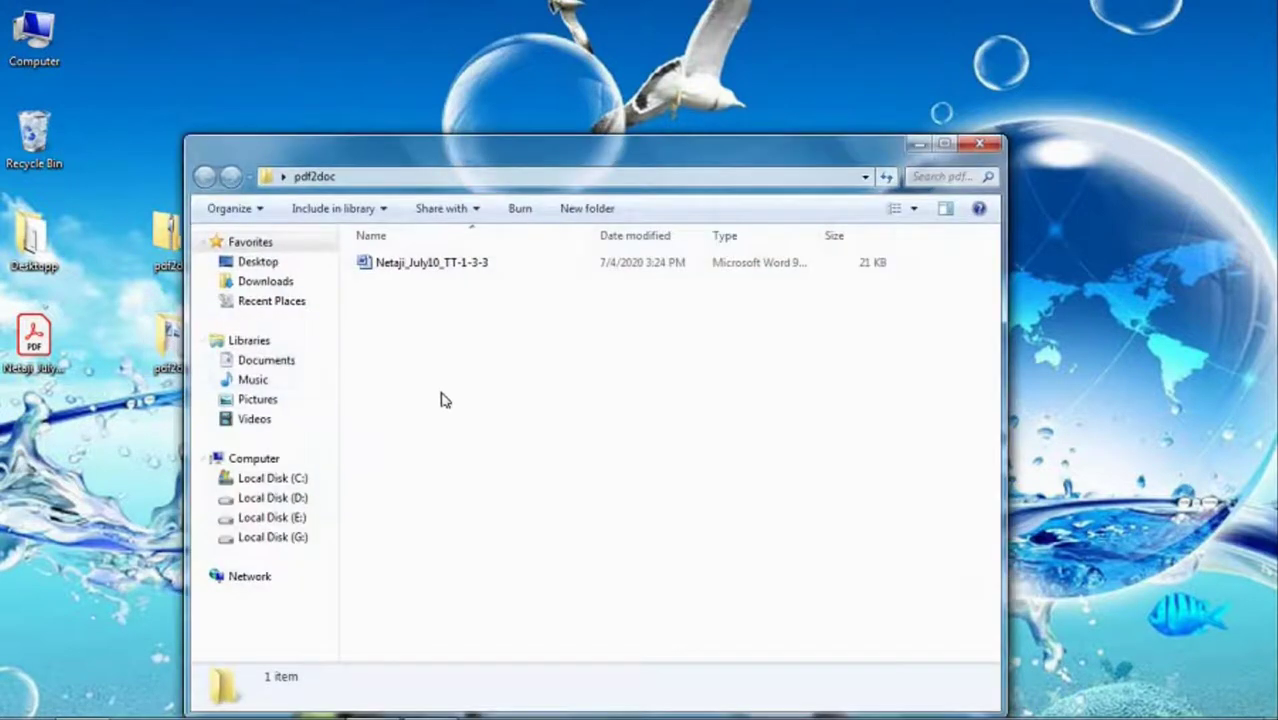
click(455, 272)
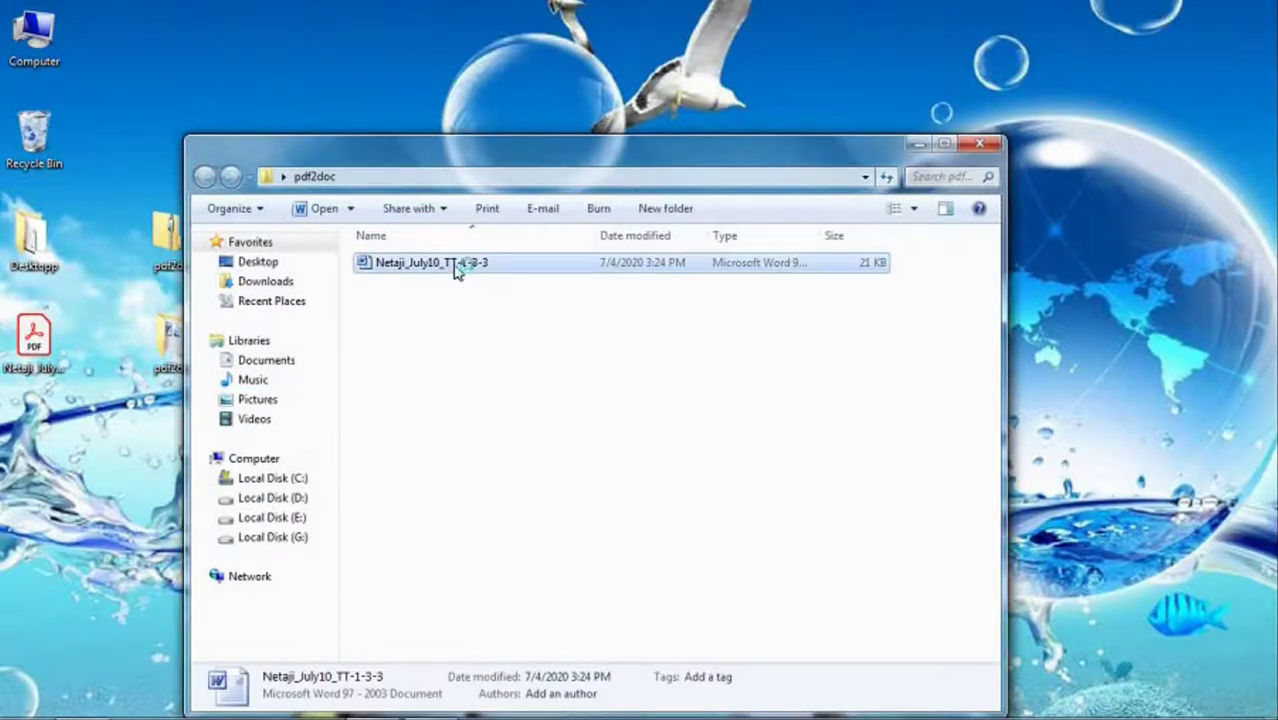
double_click(455, 268)
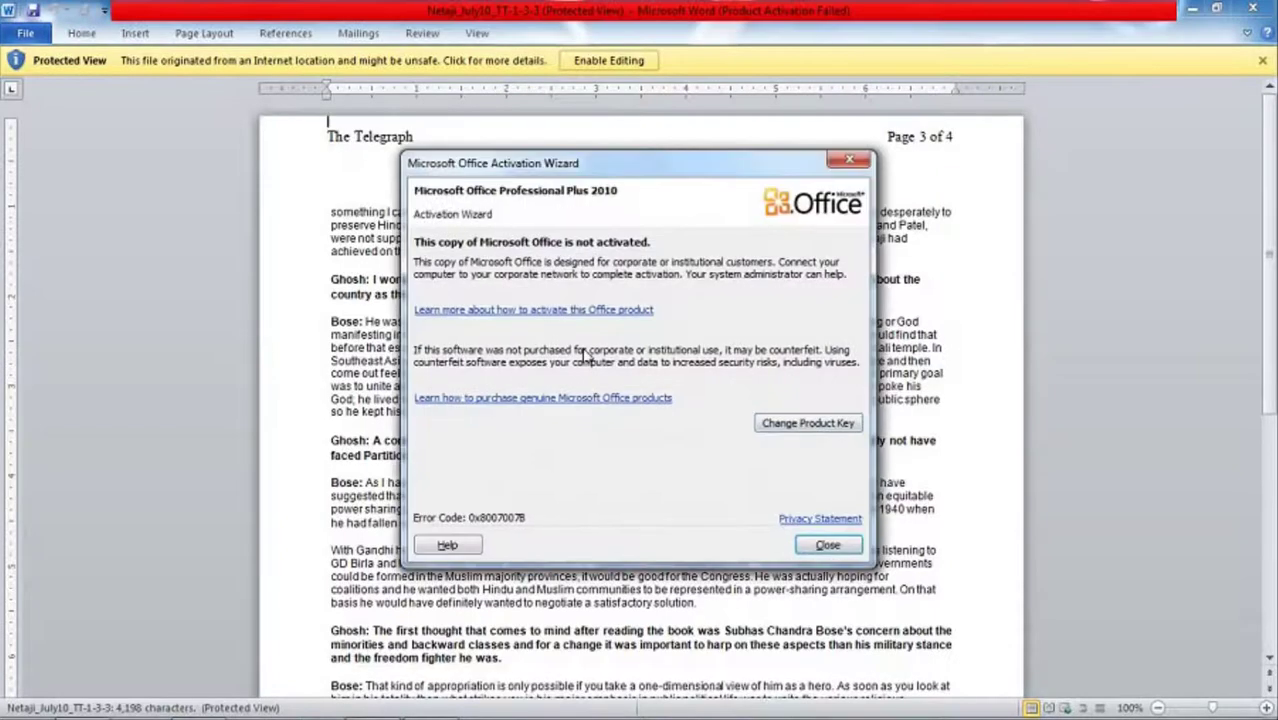
Dismiss the Office activation notice and try selecting a few lines of text.
click(824, 537)
drag(347, 226, 388, 296)
click(388, 296)
drag(525, 420, 625, 443)
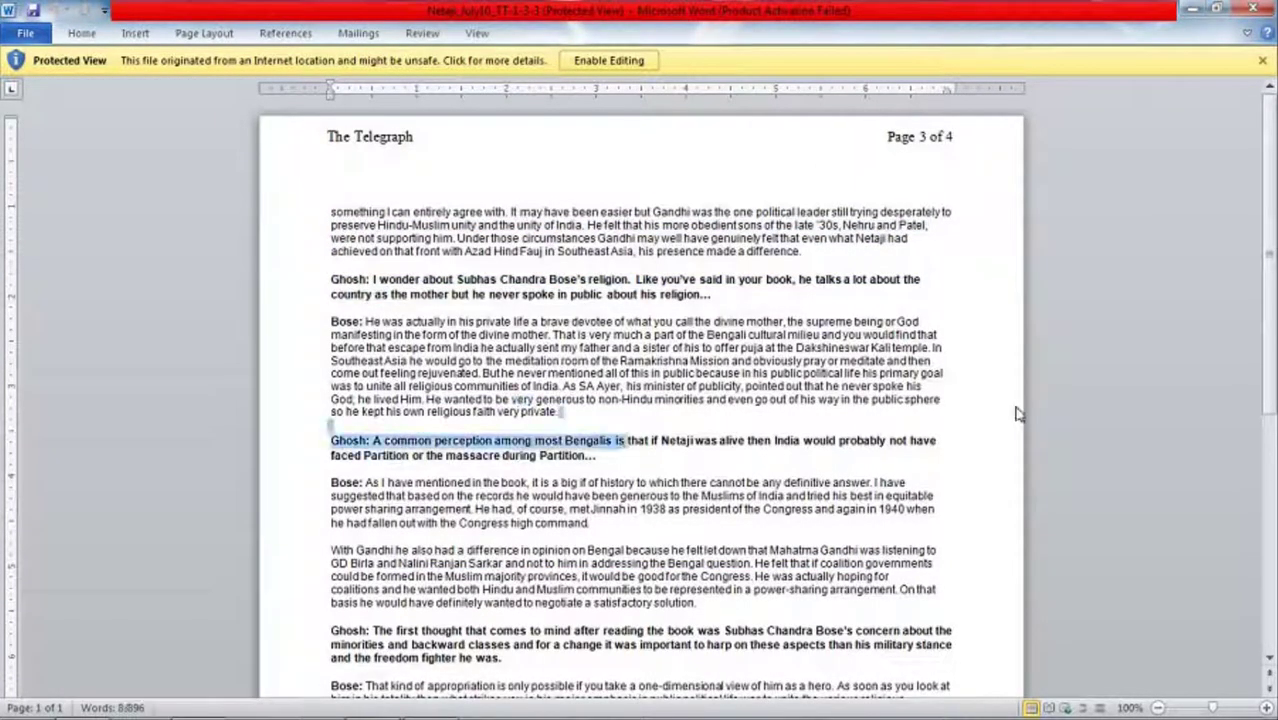
click(616, 441)
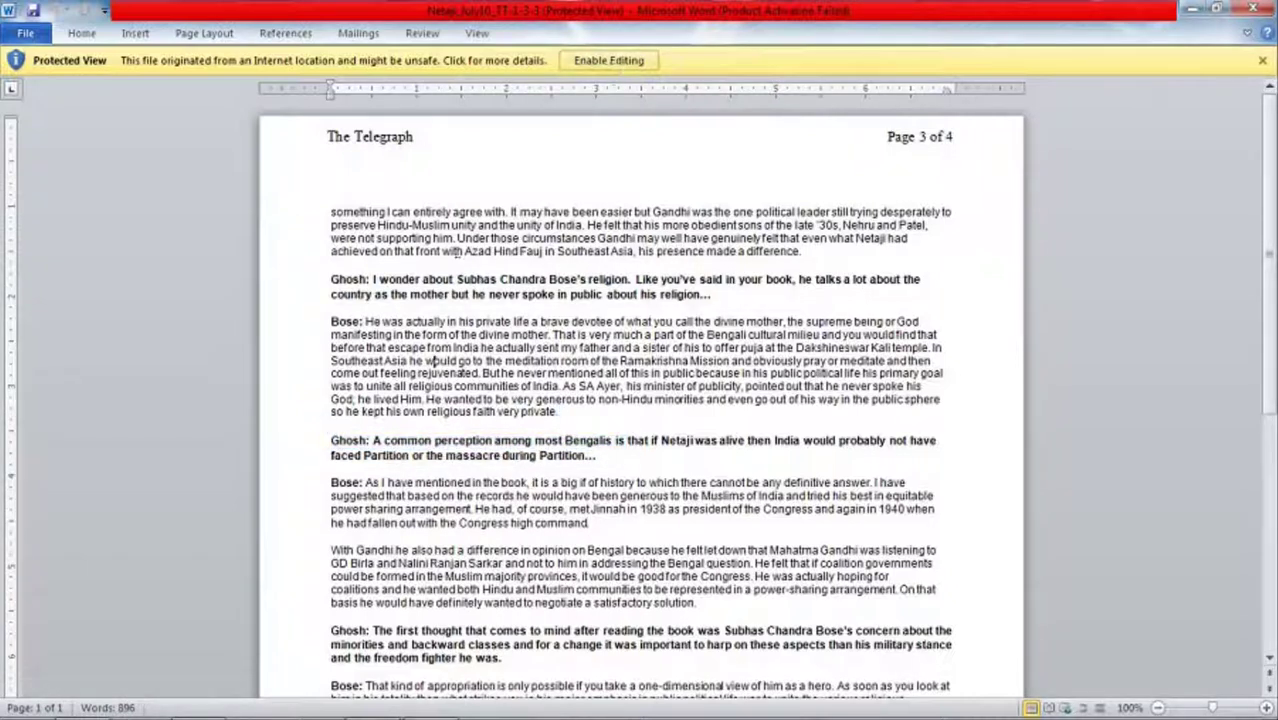
Enable editing and replace the header 'The Telegraph' with PDF2DOC.
click(590, 62)
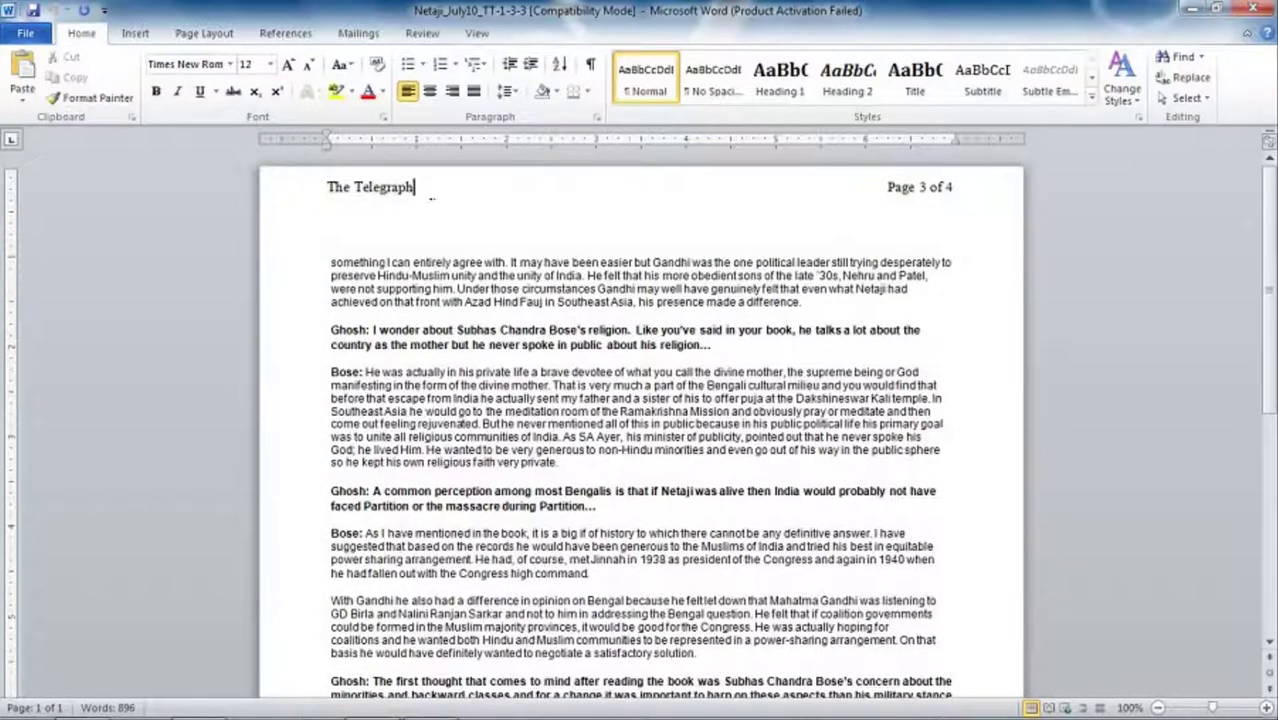
click(323, 200)
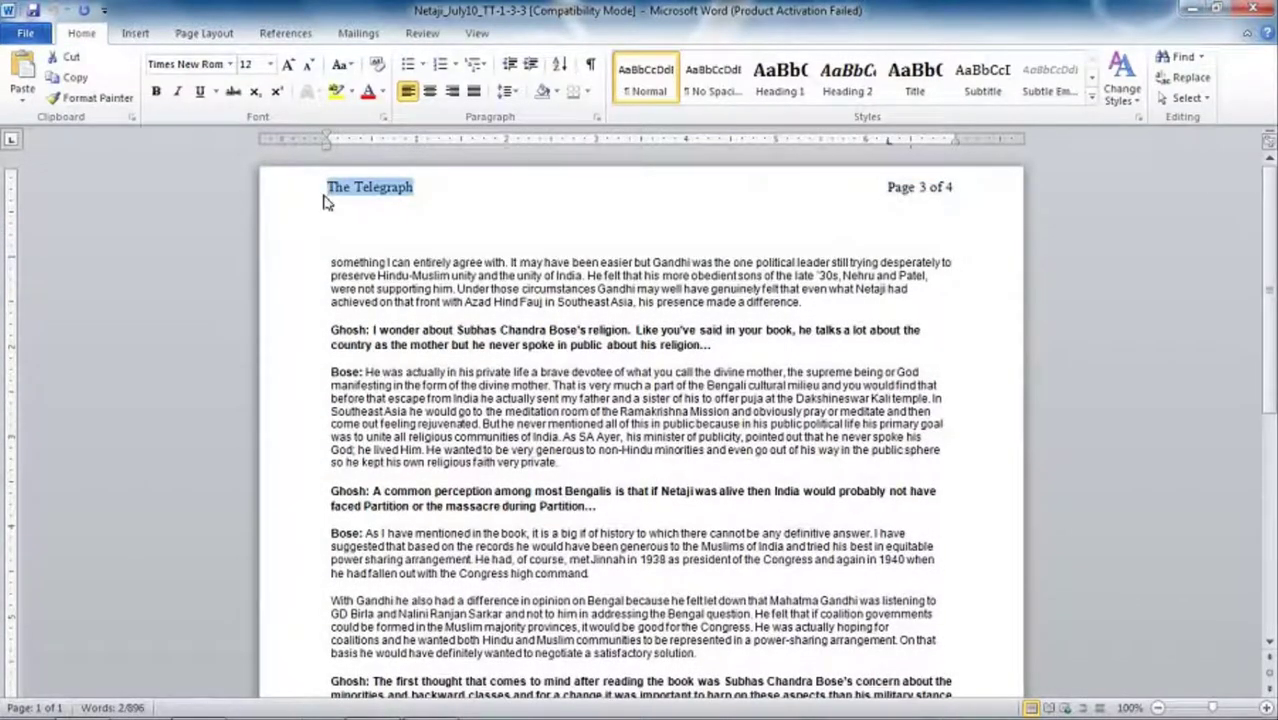
key(Delete)
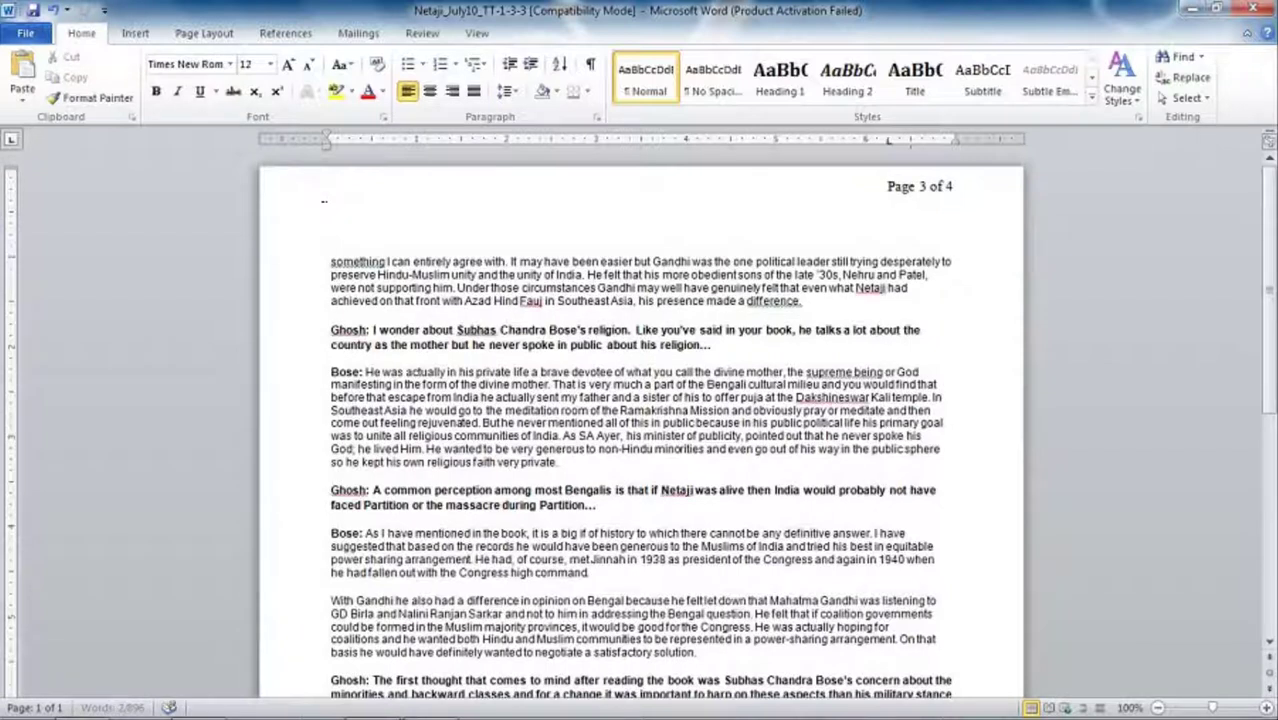
text(PDF2DOC)
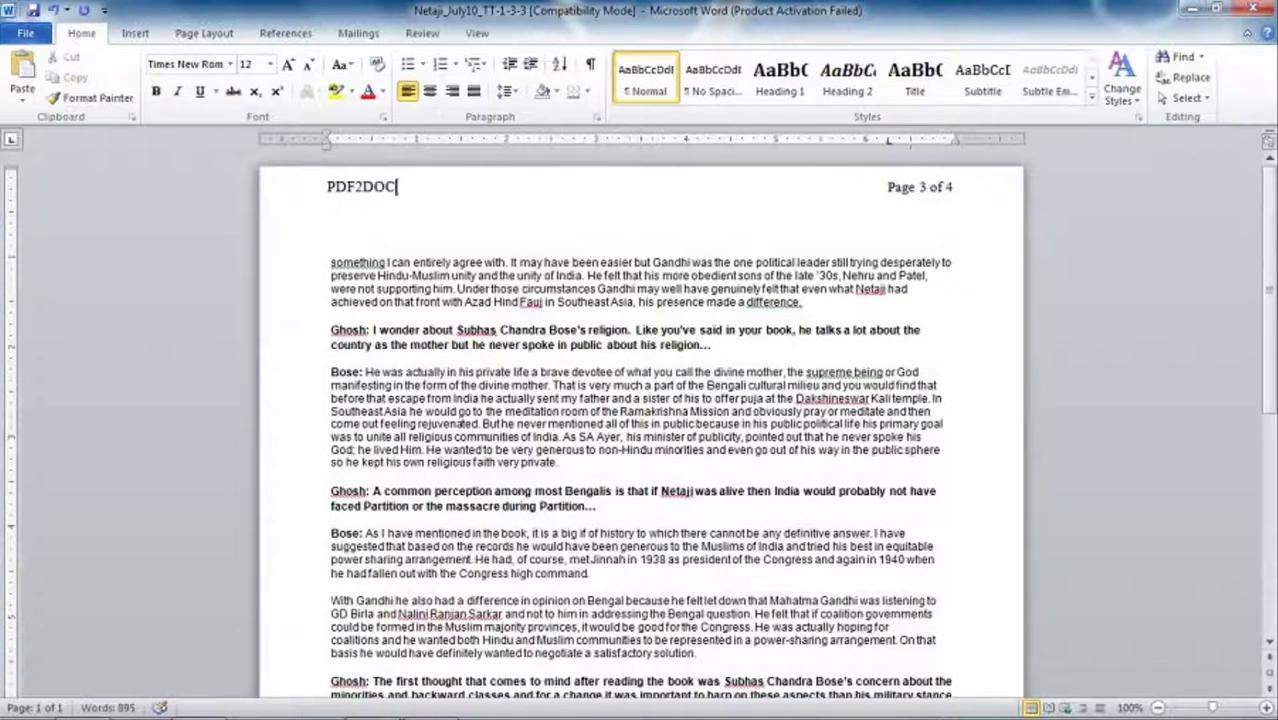
scroll(913, 498, down, 2)
scroll(913, 498, down, 3)
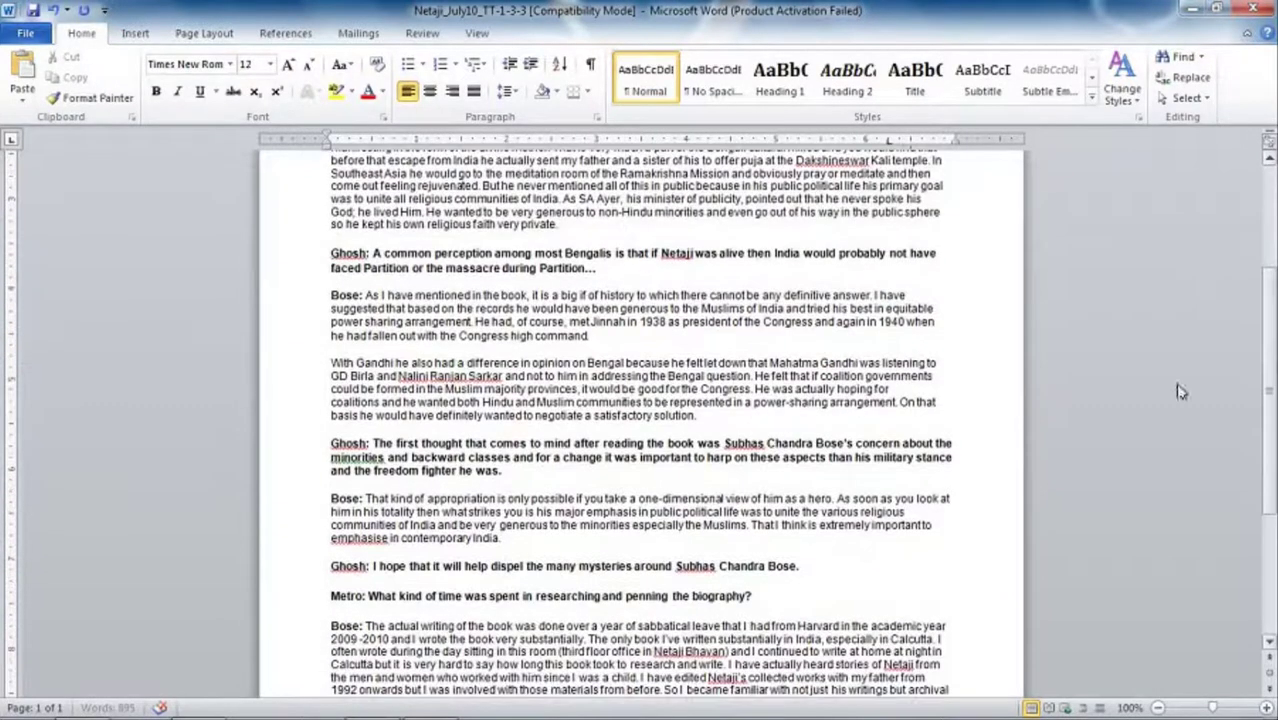
mouse_move(821, 575)
mouse_down()
mouse_move(576, 567)
mouse_move(329, 582)
mouse_move(306, 569)
mouse_up()
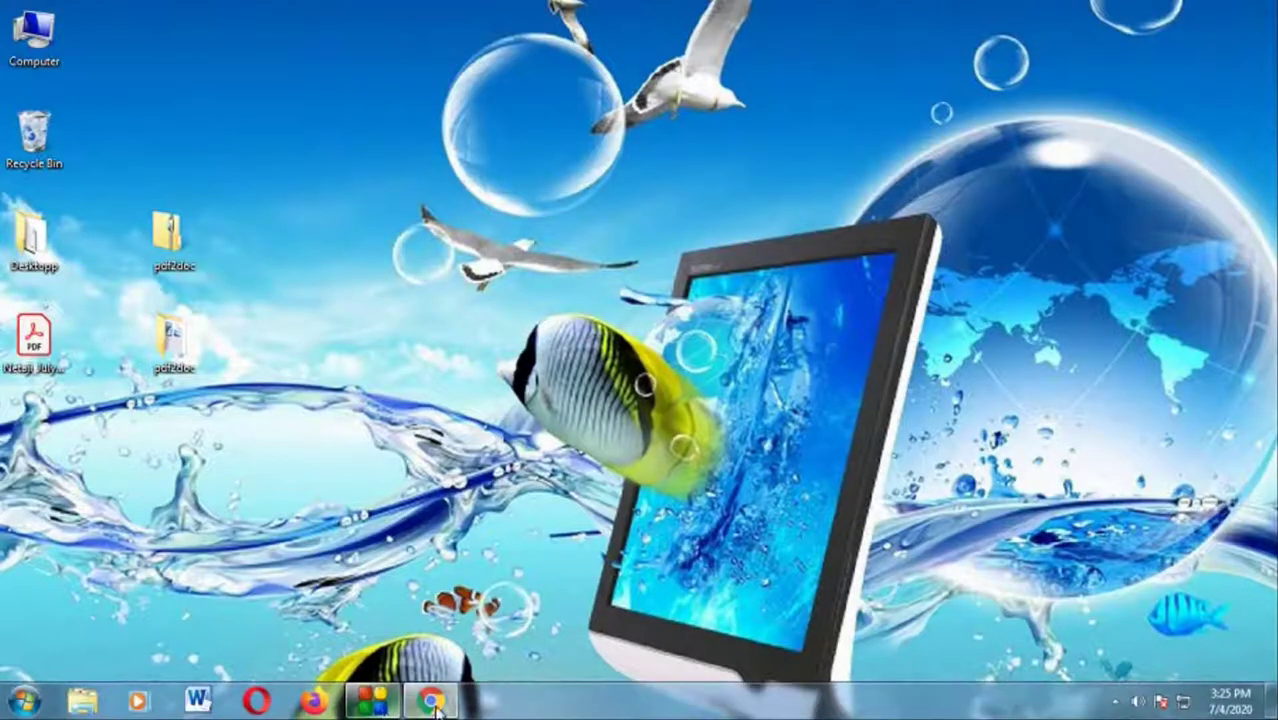
Go to Google Drive via the Google apps grid and start a single-file upload.
click(429, 704)
click(115, 80)
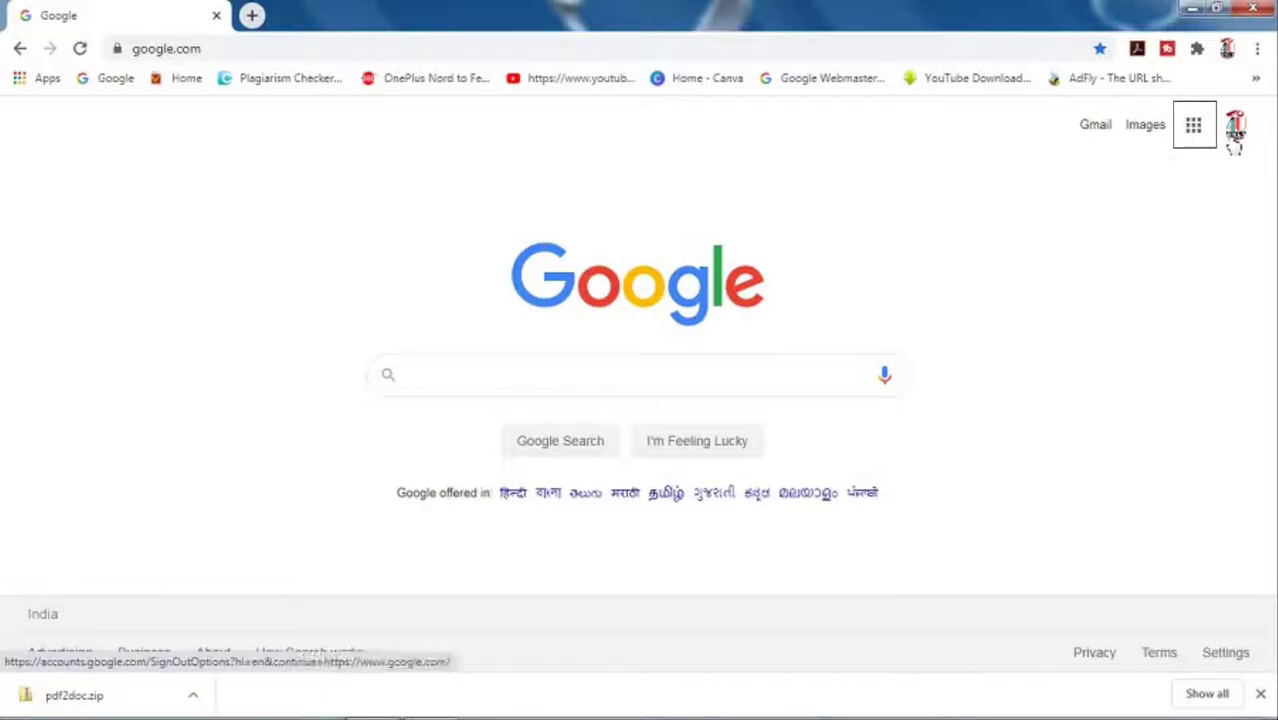
click(1193, 124)
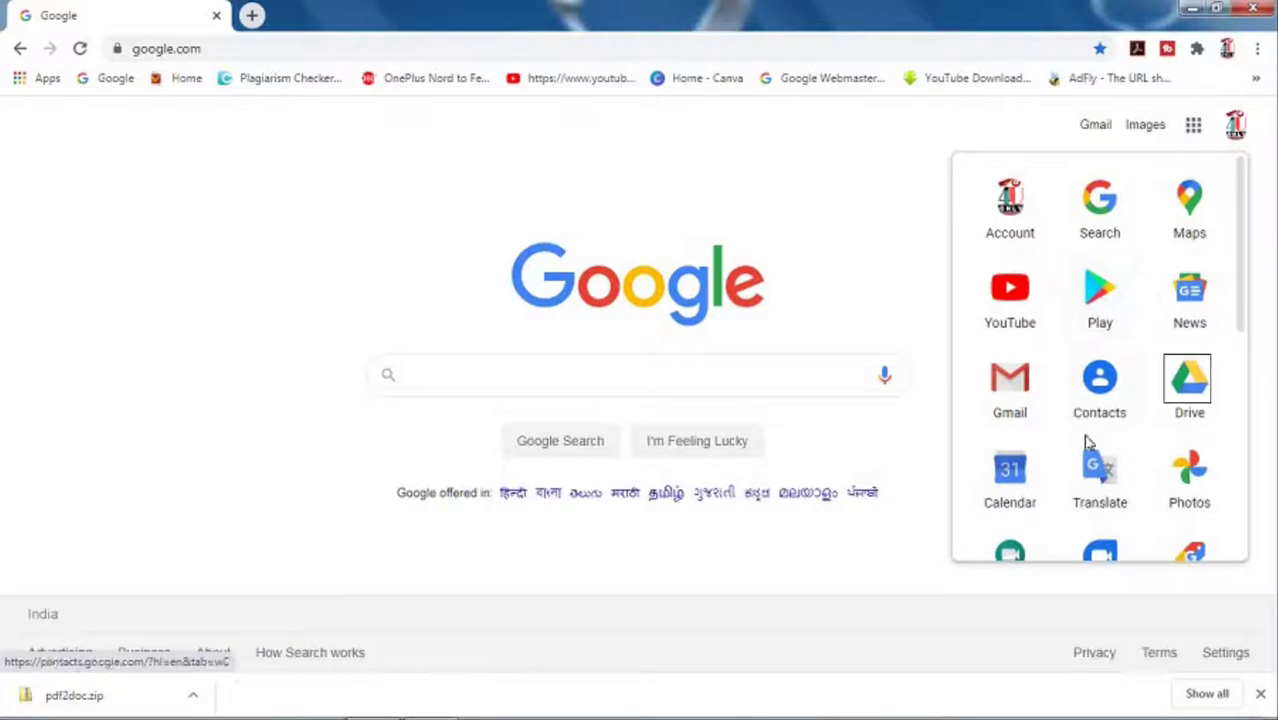
click(1185, 398)
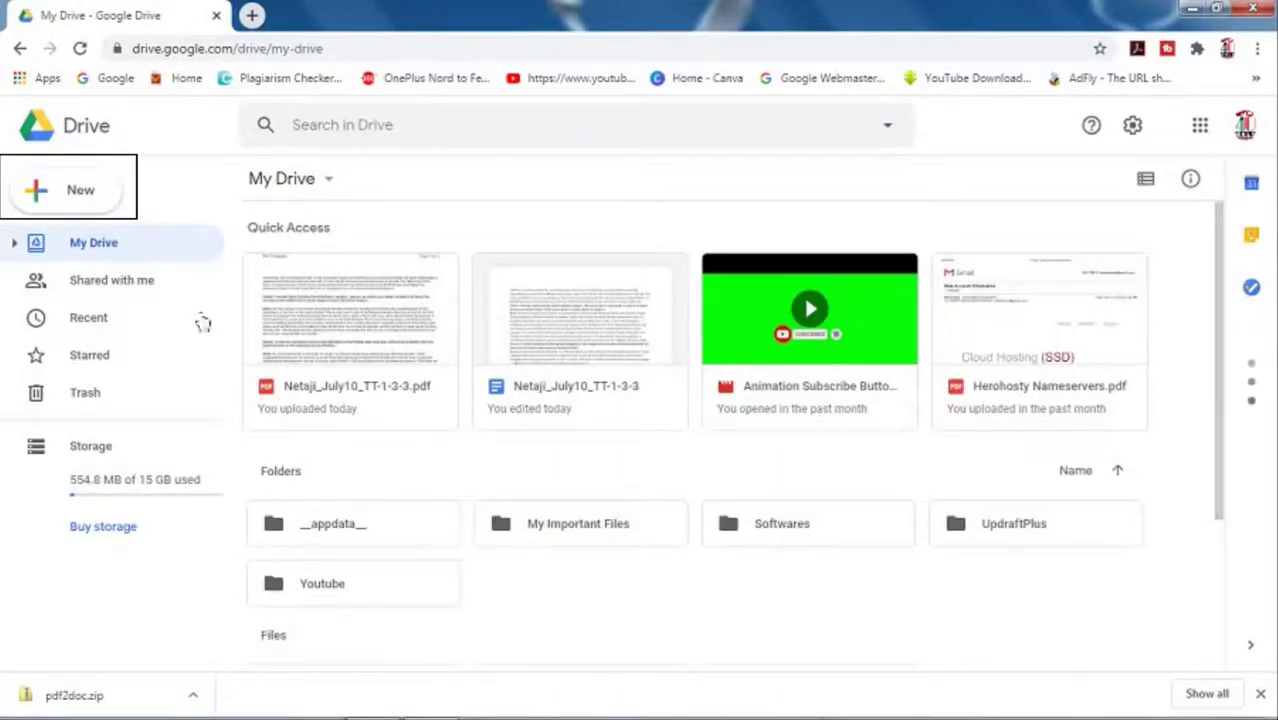
click(84, 194)
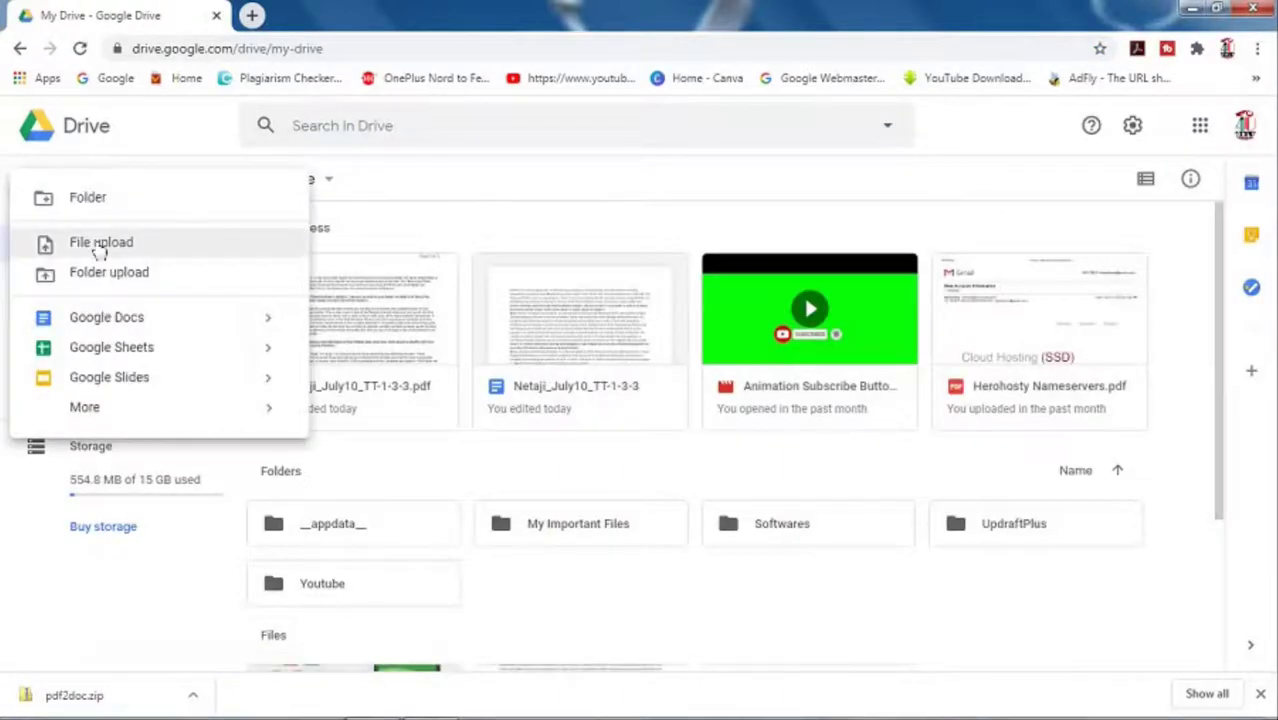
click(100, 245)
Upload the Netaji_July10_TT-1-3-3 PDF to Drive and open it with Google Docs.
click(743, 173)
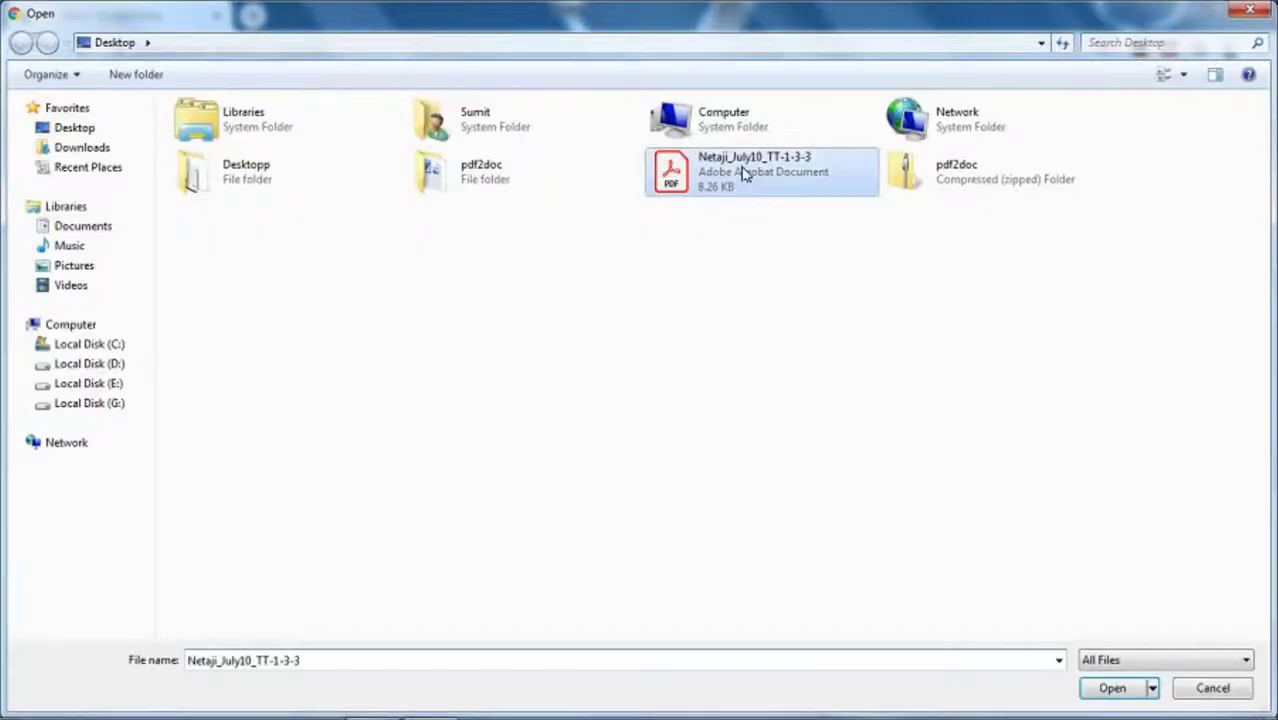
click(1112, 697)
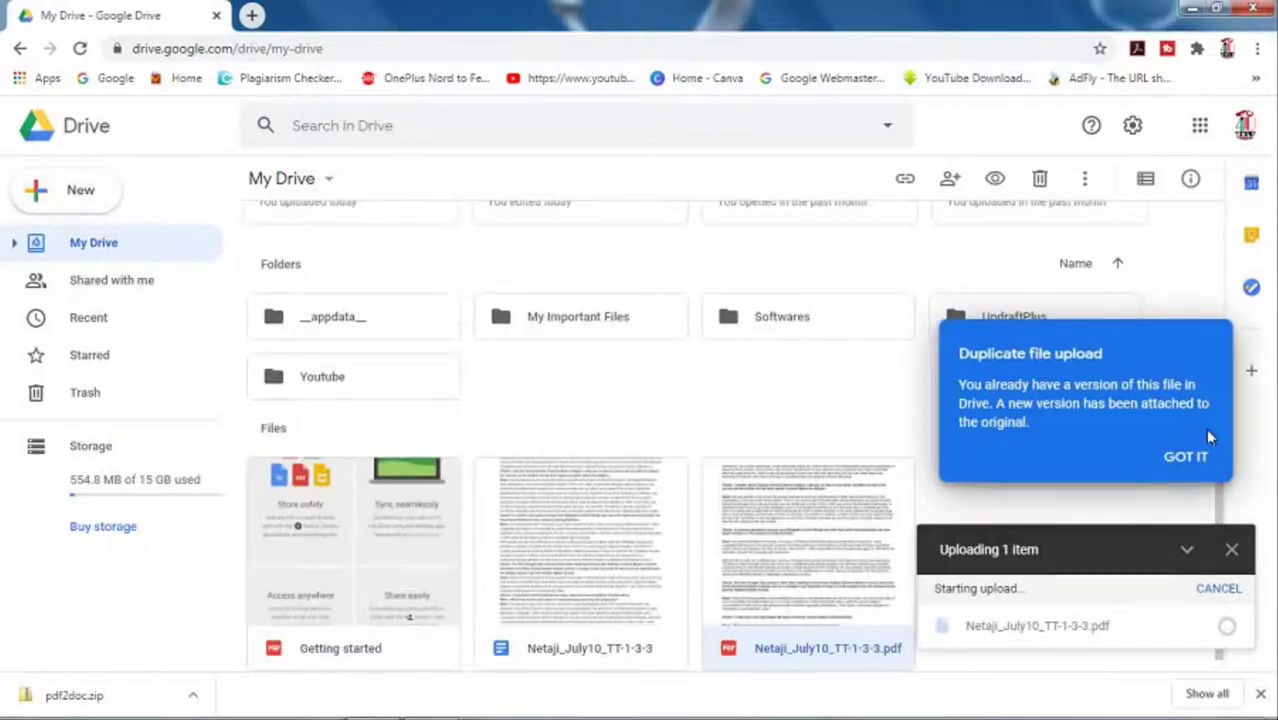
click(1196, 452)
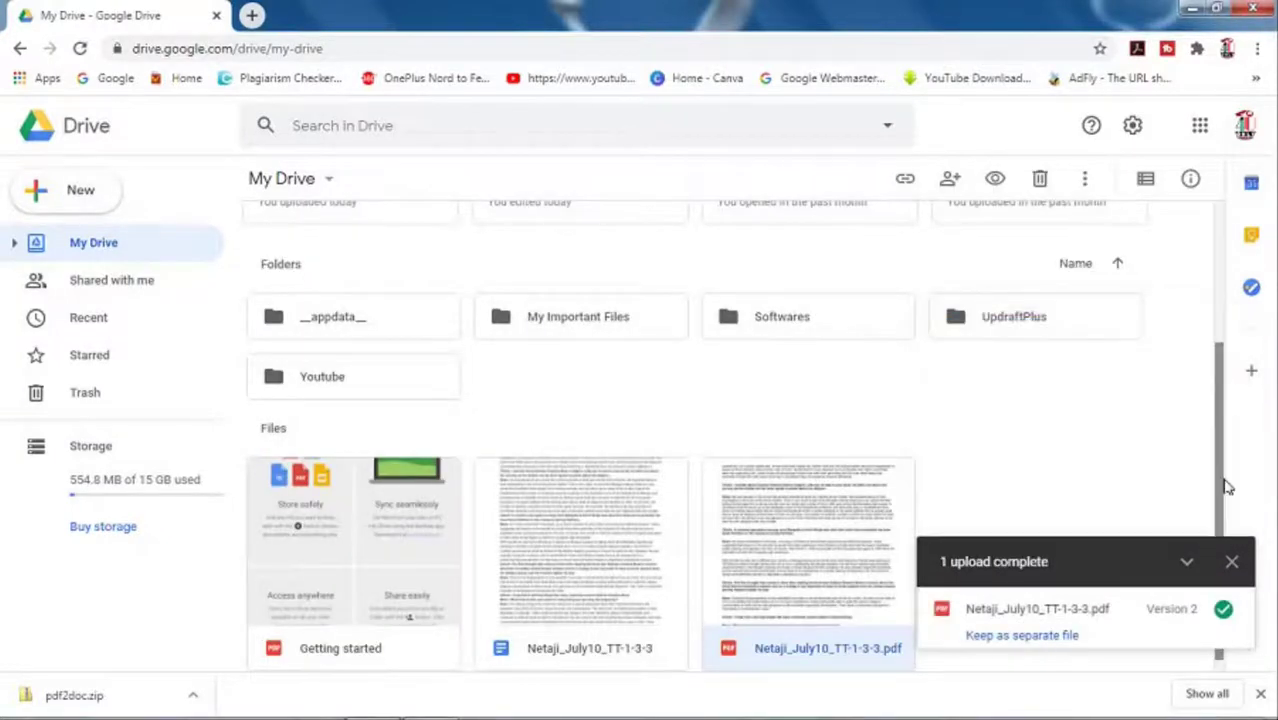
click(1231, 562)
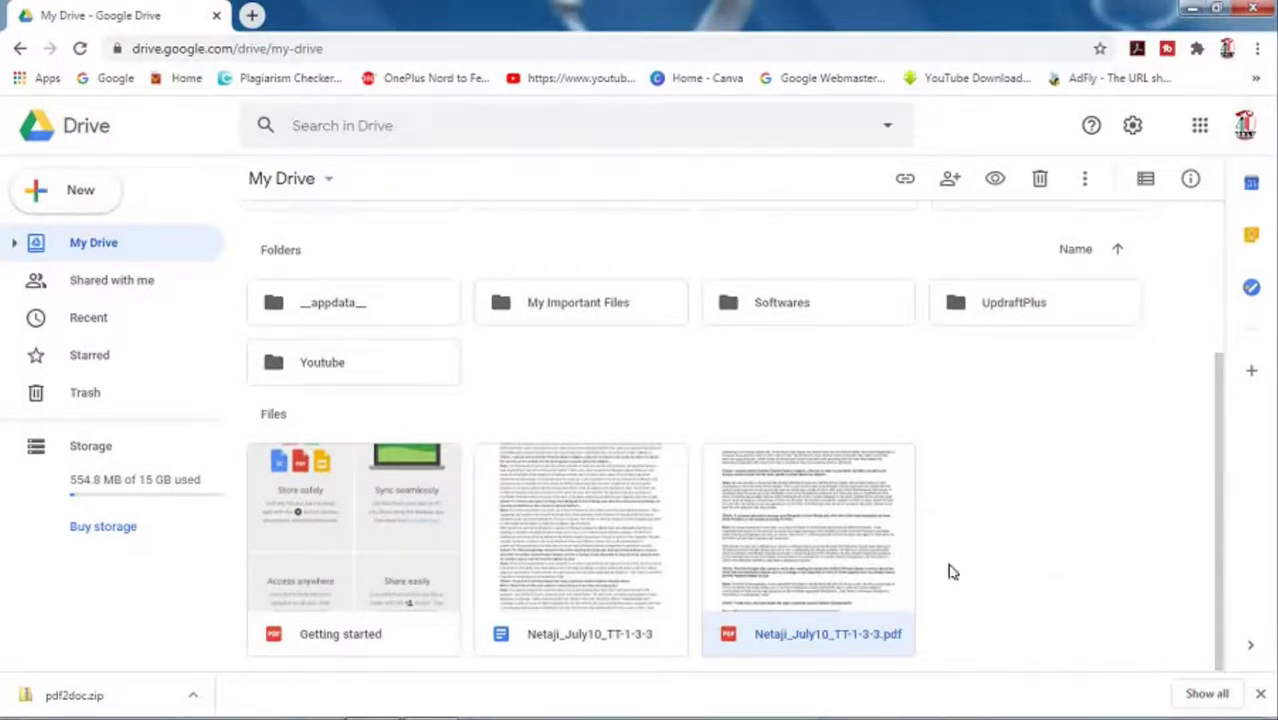
right_click(803, 585)
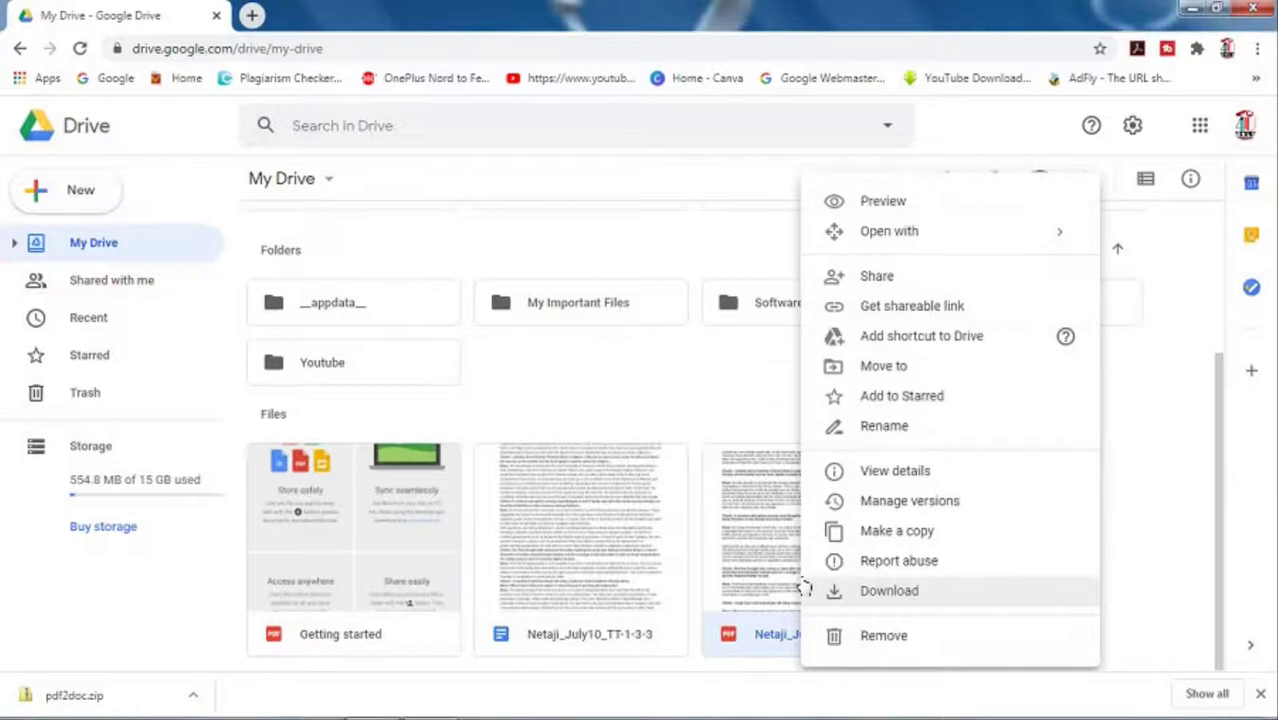
mouse_move(889, 231)
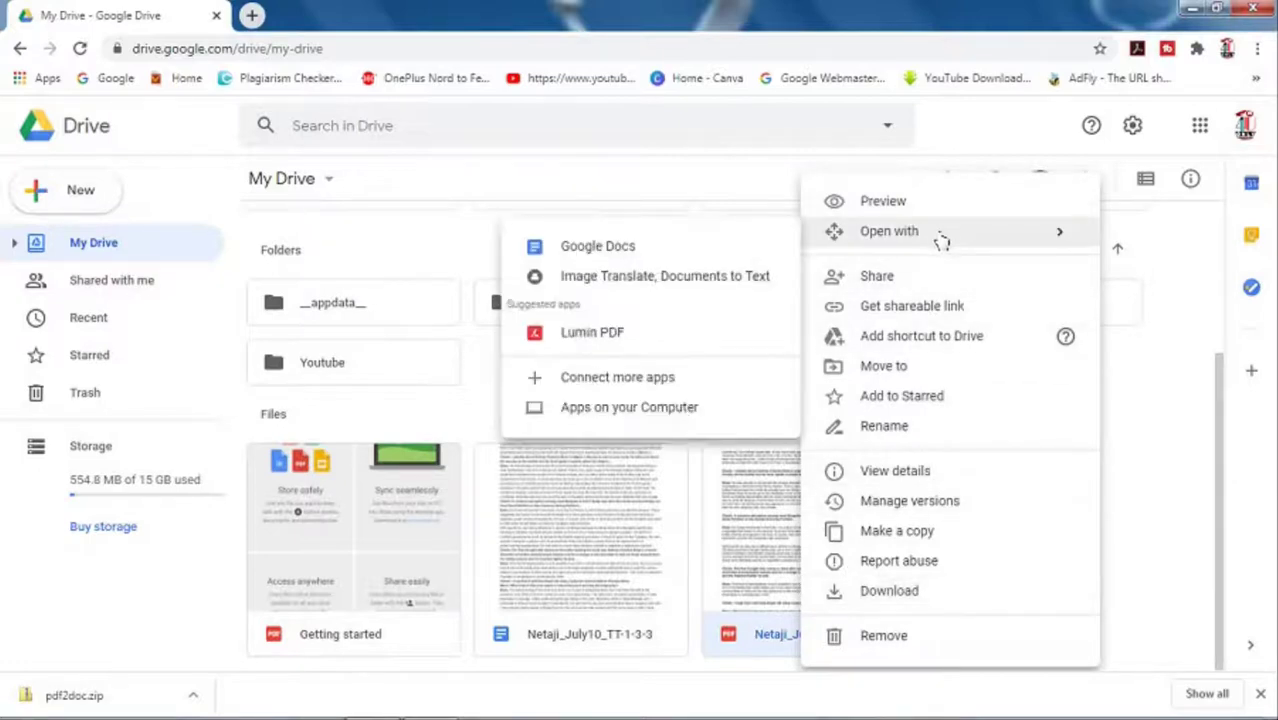
click(655, 250)
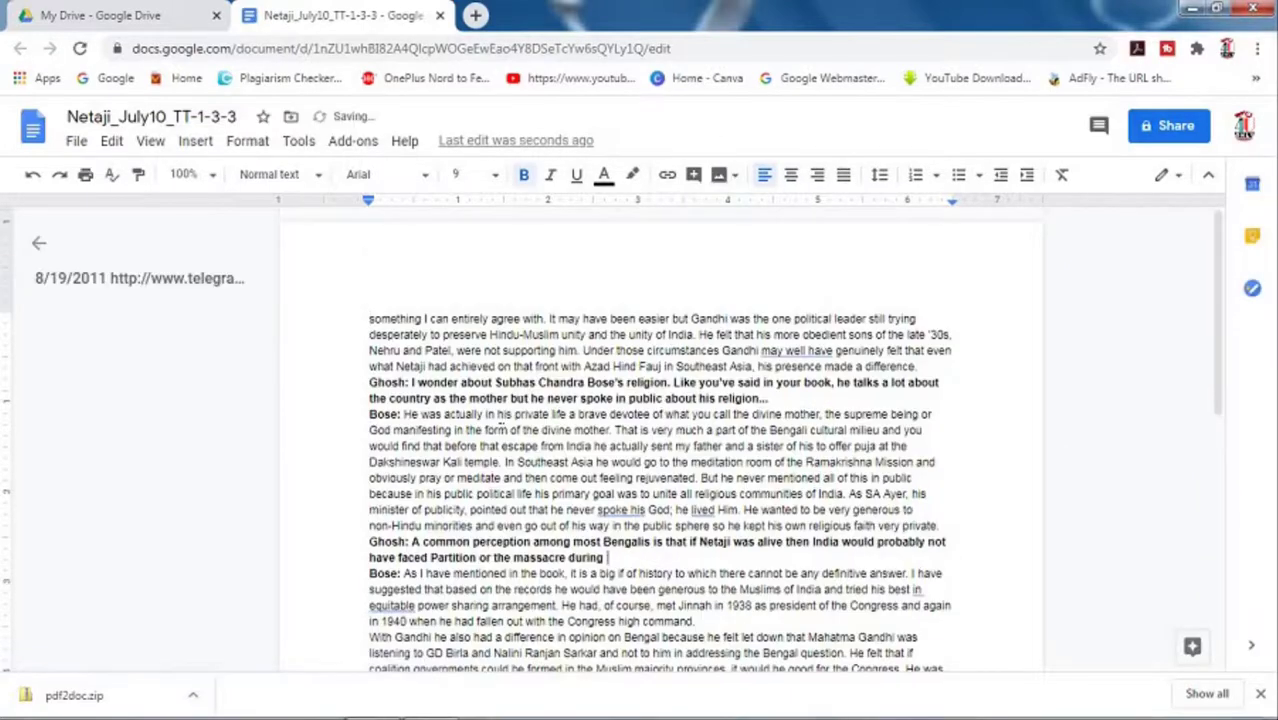
Export Netaji_July10_TT-1-3-3 as Microsoft Word (.docx) and reveal it in the Downloads folder.
click(78, 144)
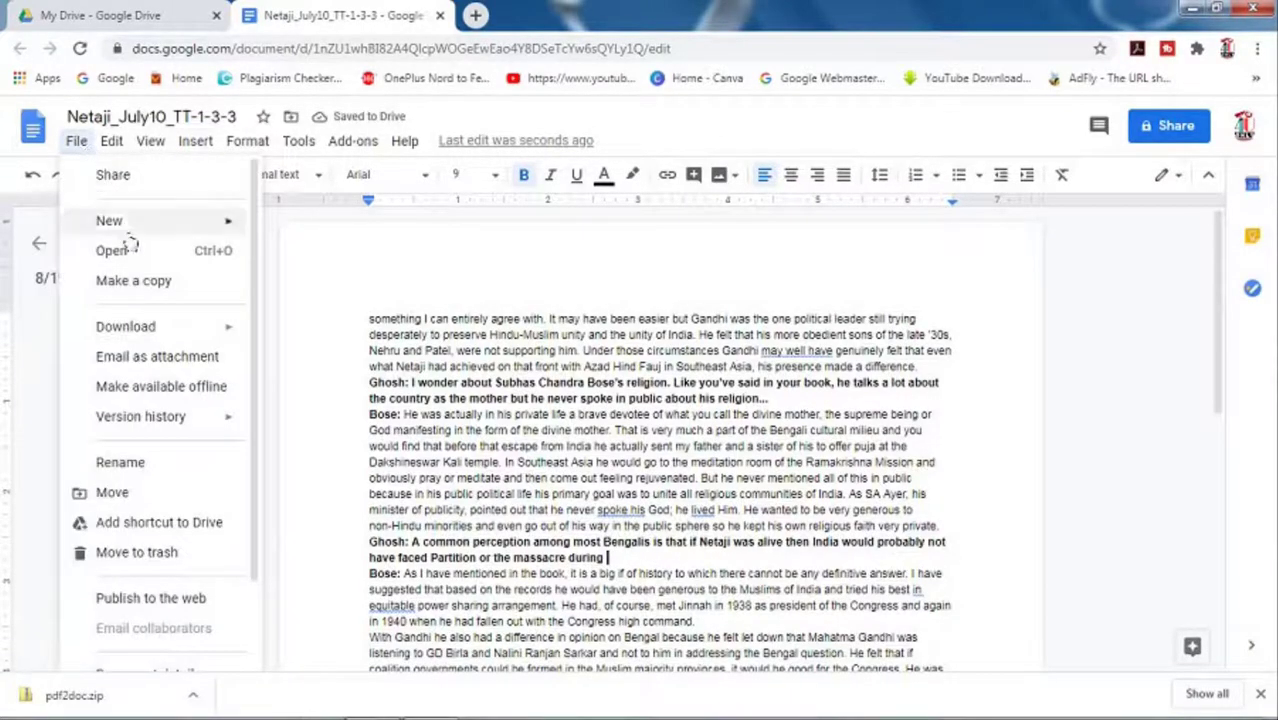
mouse_move(126, 327)
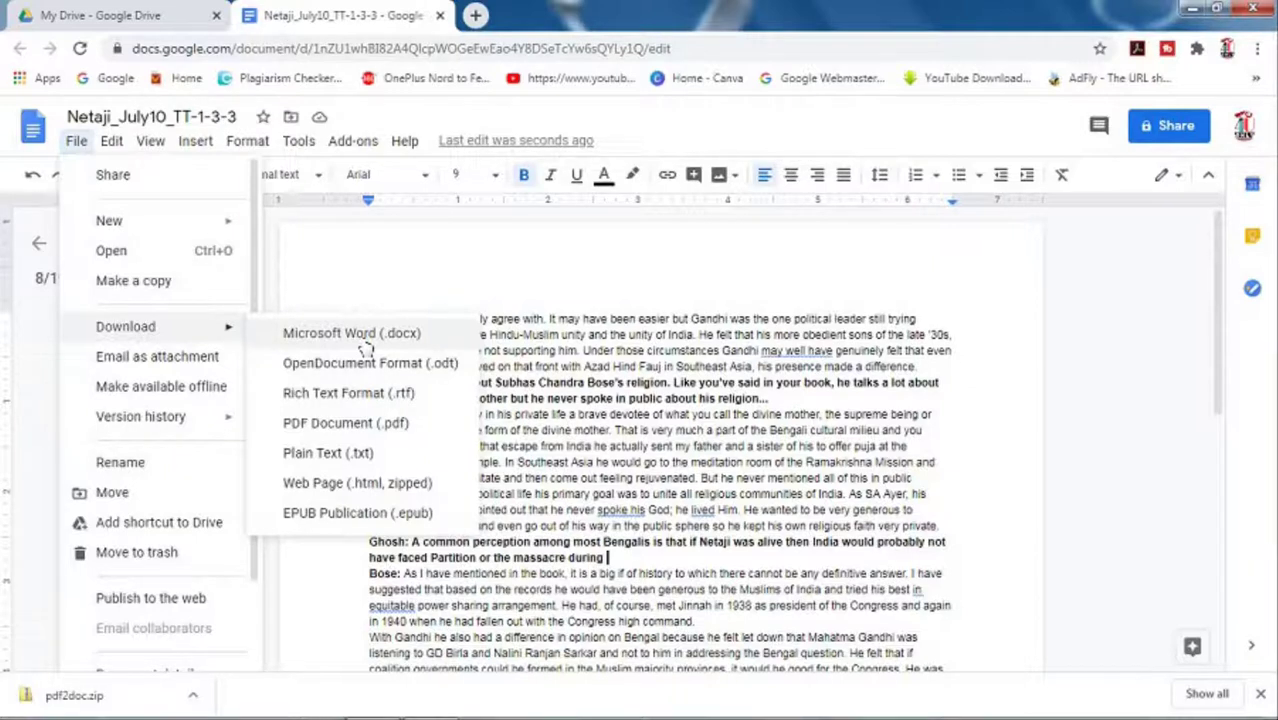
click(366, 345)
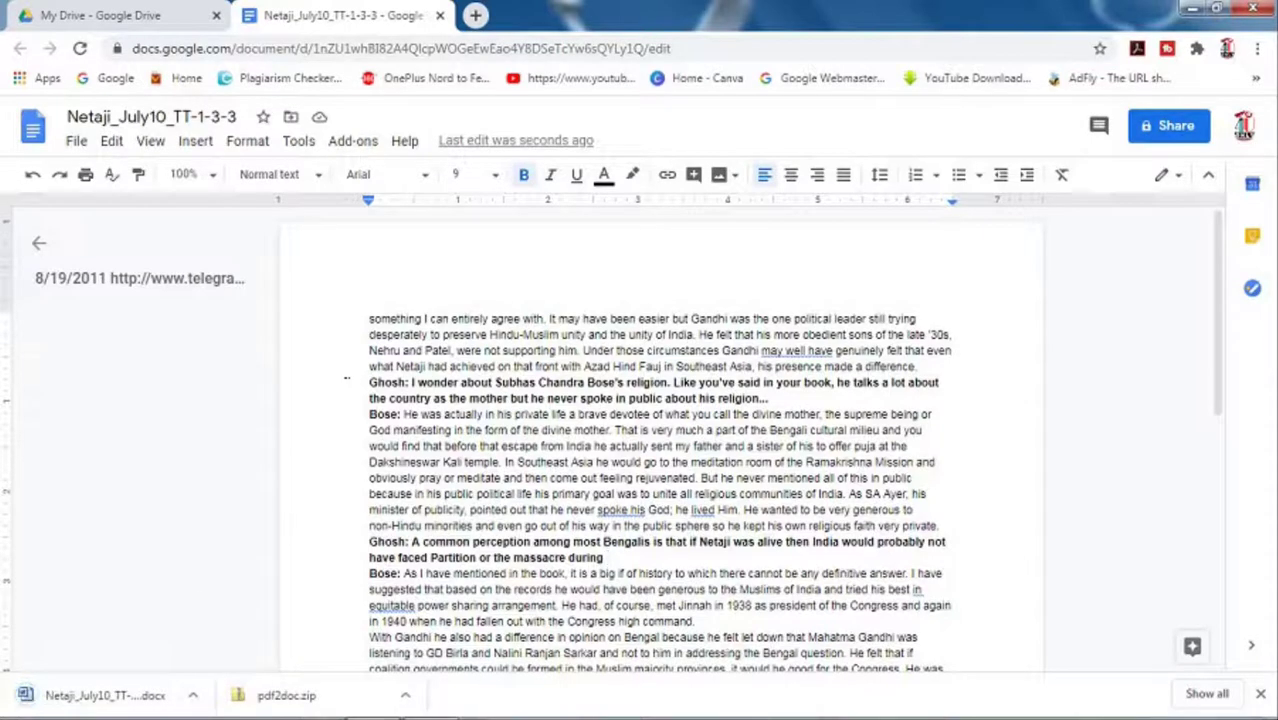
click(194, 697)
click(215, 630)
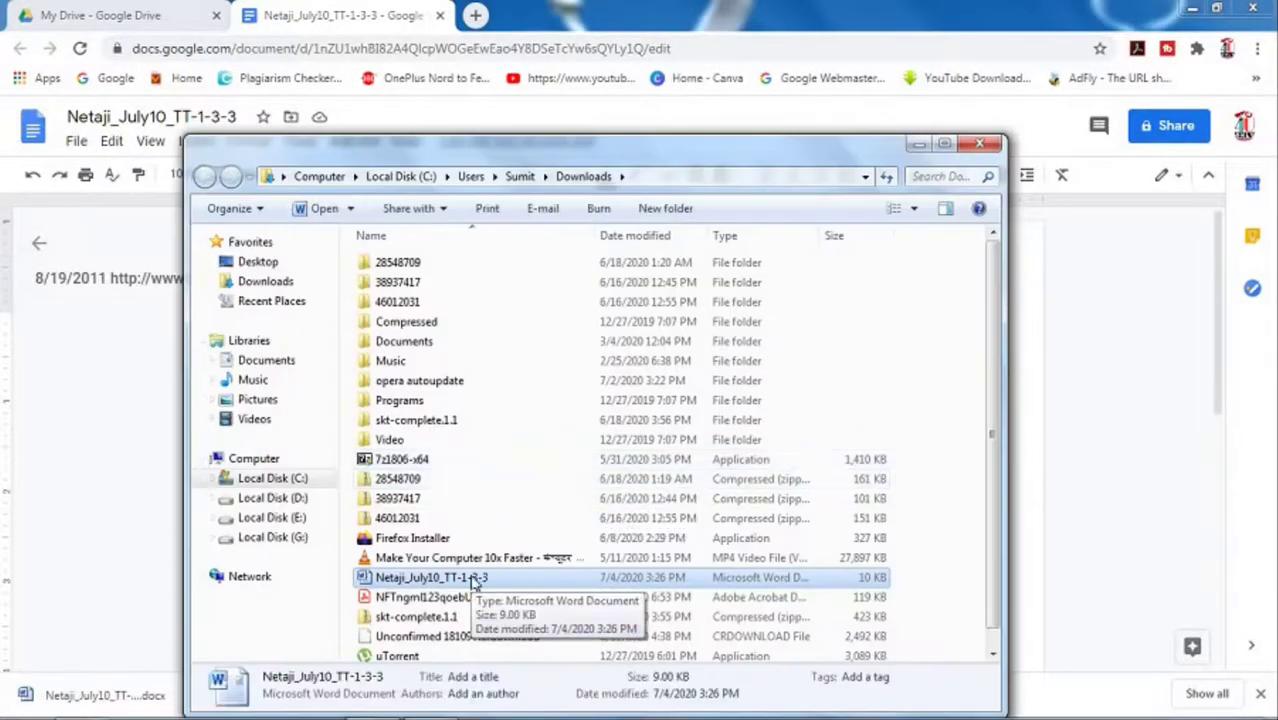
Move the downloaded docx from the Downloads folder onto the desktop and open it in Word.
click(980, 143)
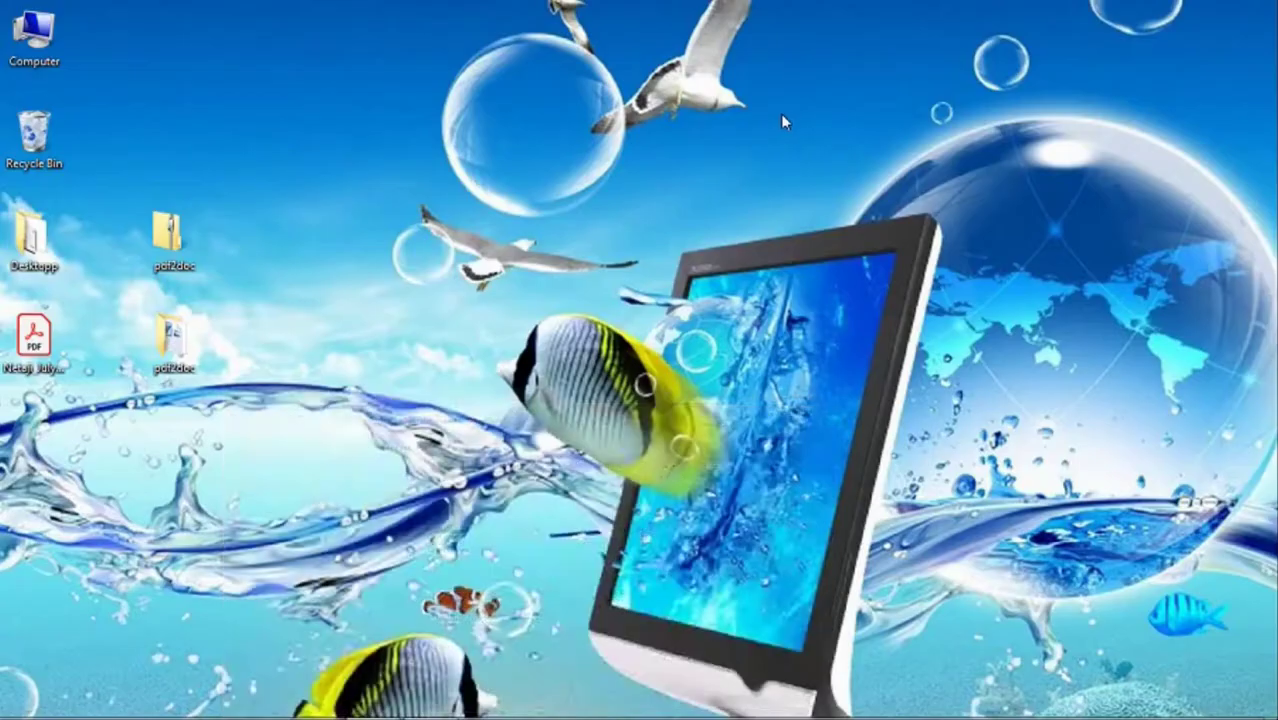
drag(34, 440, 385, 150)
right_click(418, 100)
click(456, 160)
right_click(437, 100)
click(462, 152)
double_click(403, 145)
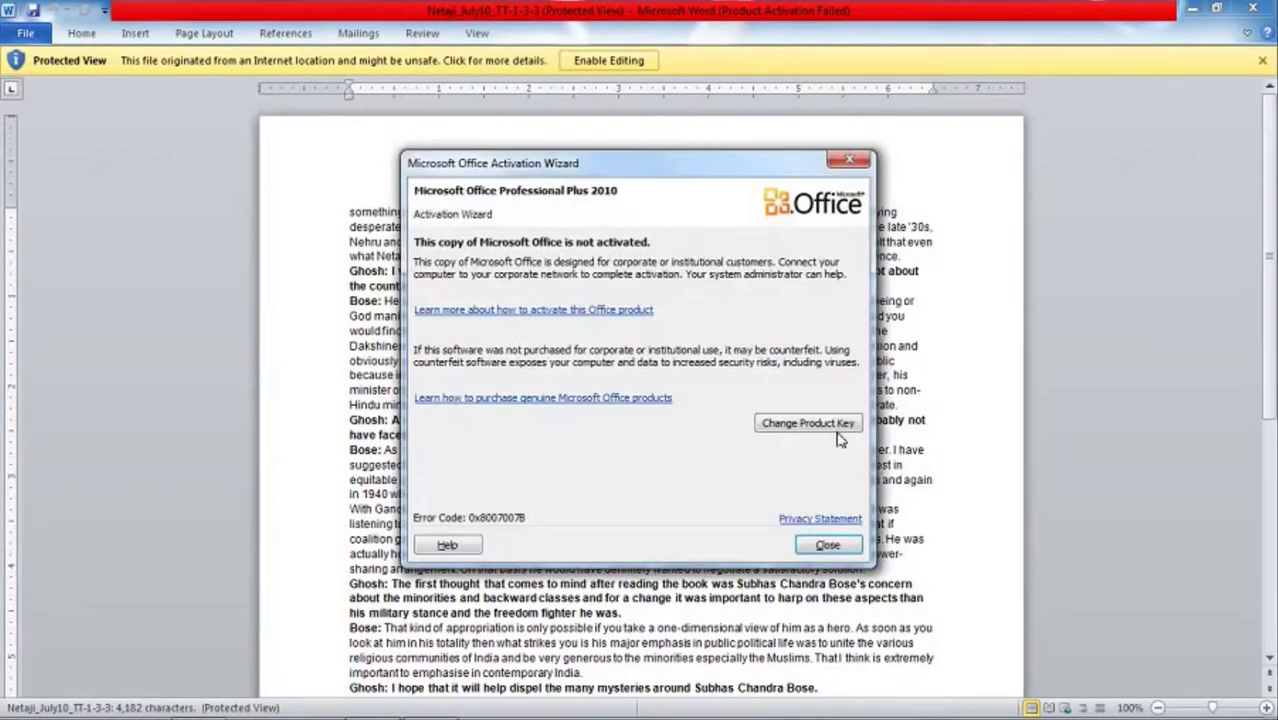
Enable editing, insert 'Pdf2doc' as a new first line, and save the document.
click(826, 552)
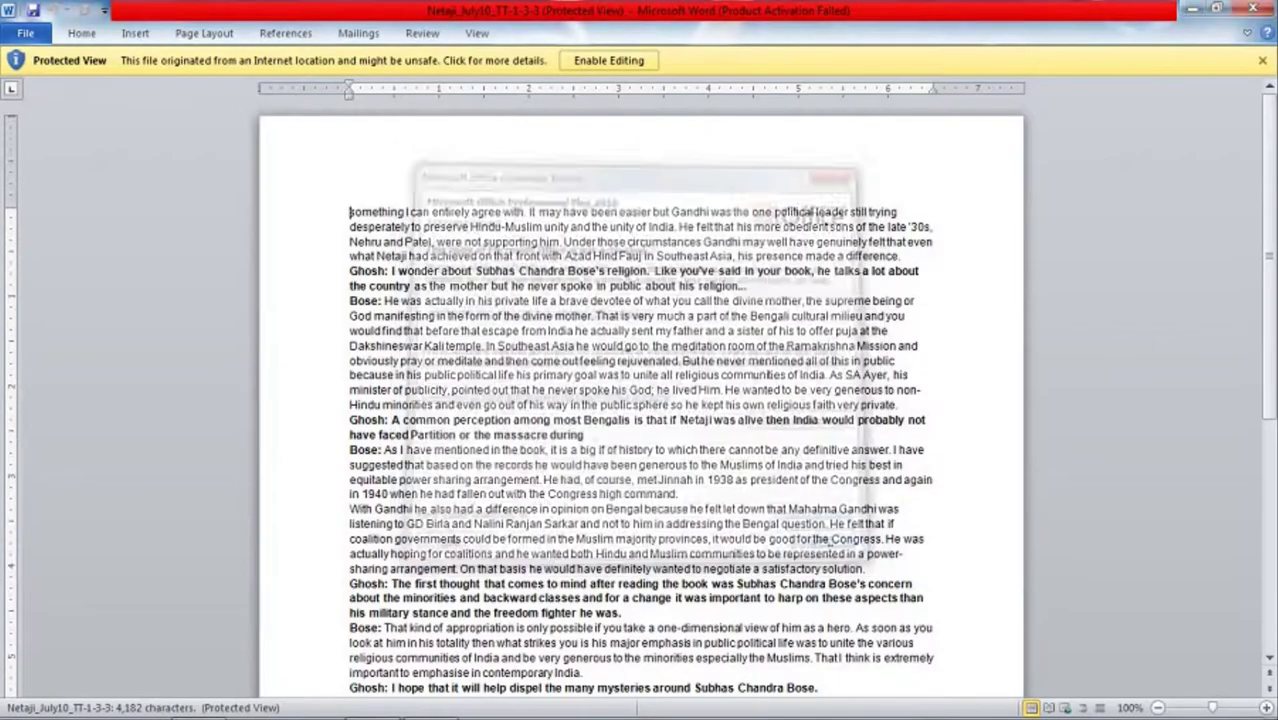
click(609, 60)
click(350, 262)
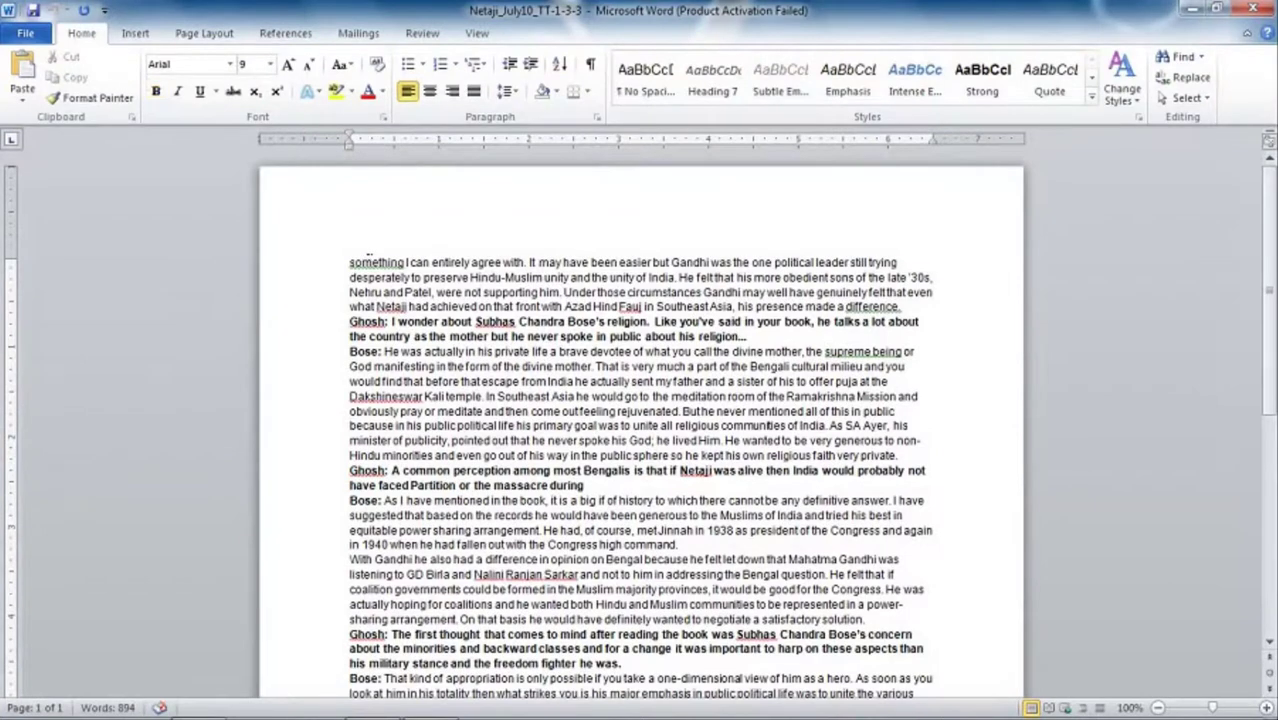
key(Return)
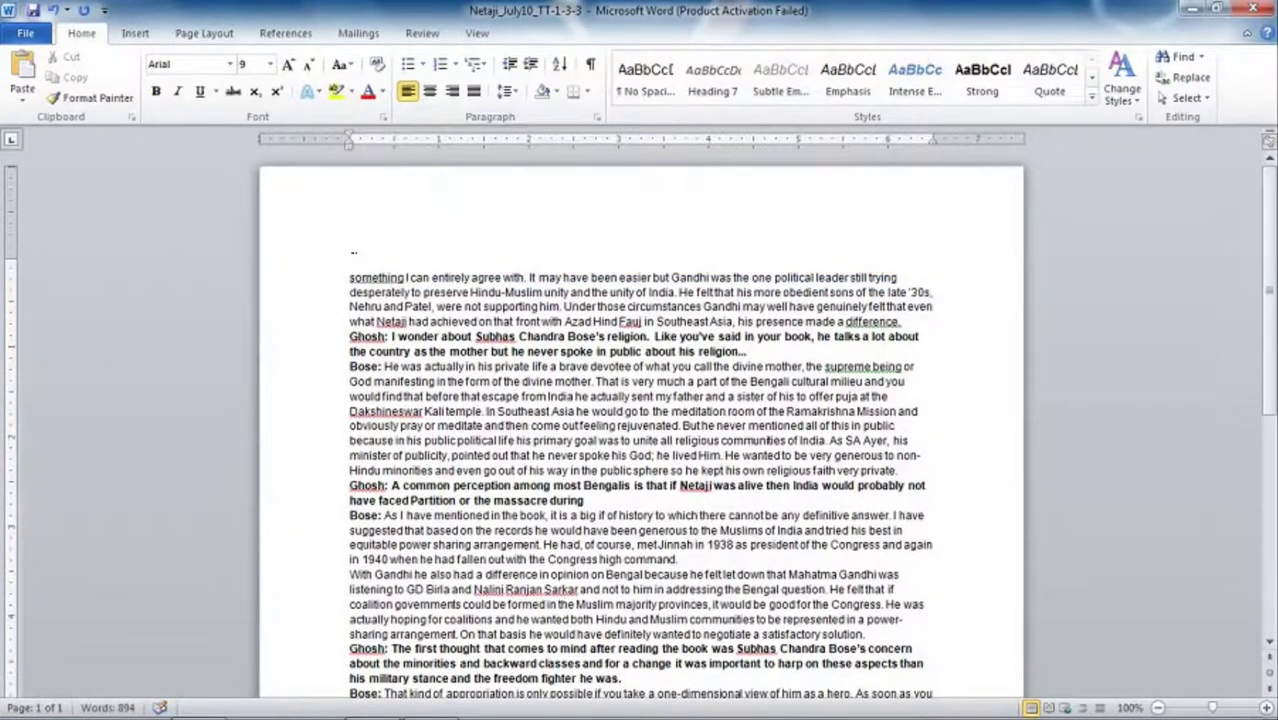
text(Pdf2doc)
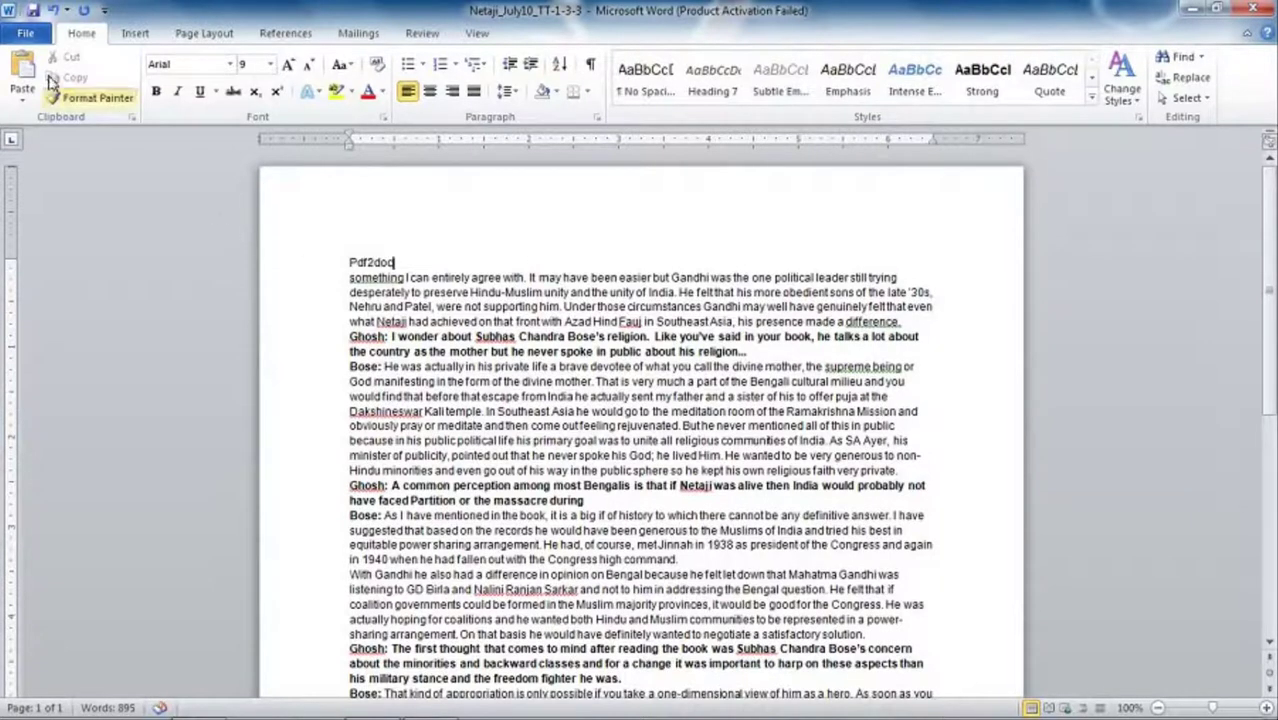
click(30, 33)
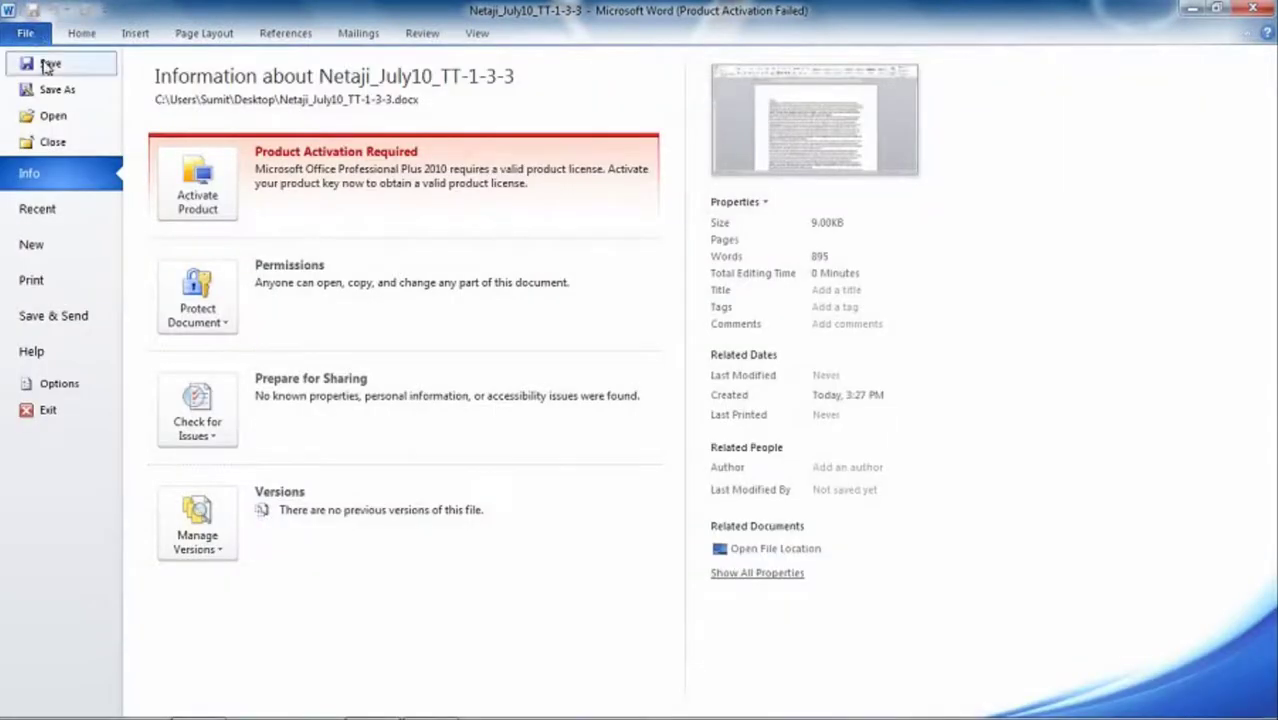
click(50, 70)
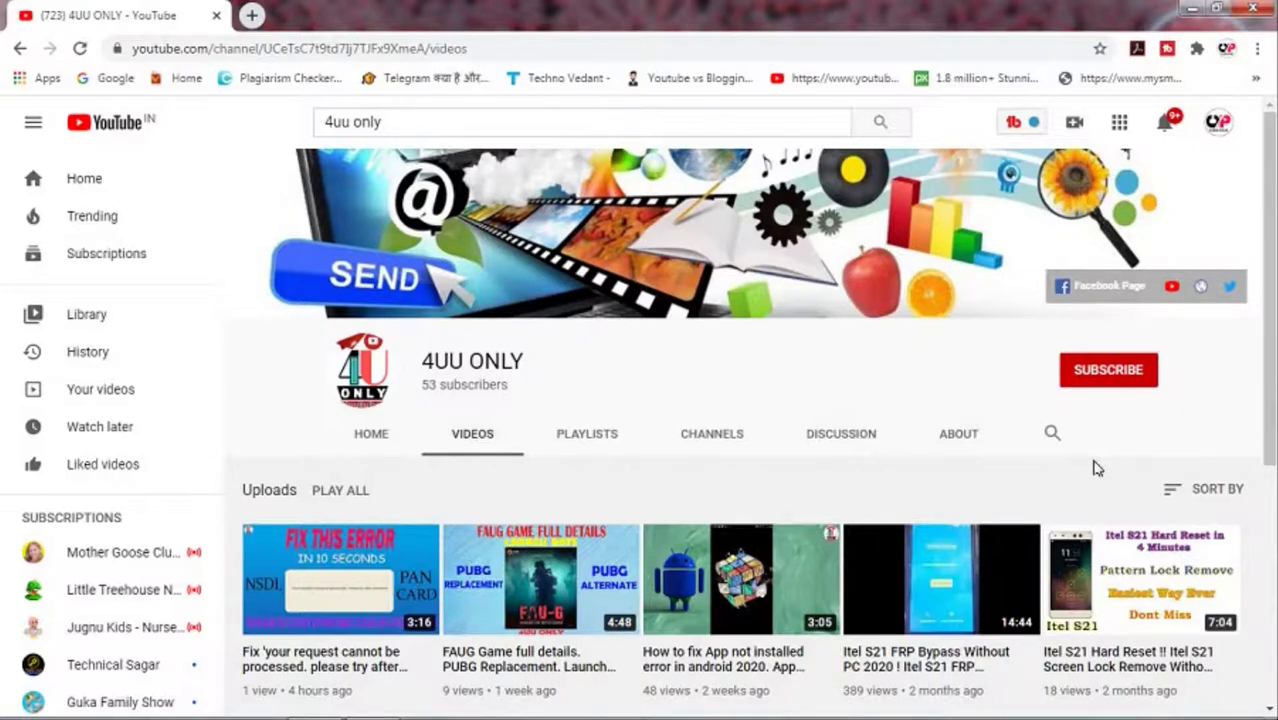
Subscribe to 4UU ONLY and set its notification bell to All.
click(1097, 378)
click(1142, 372)
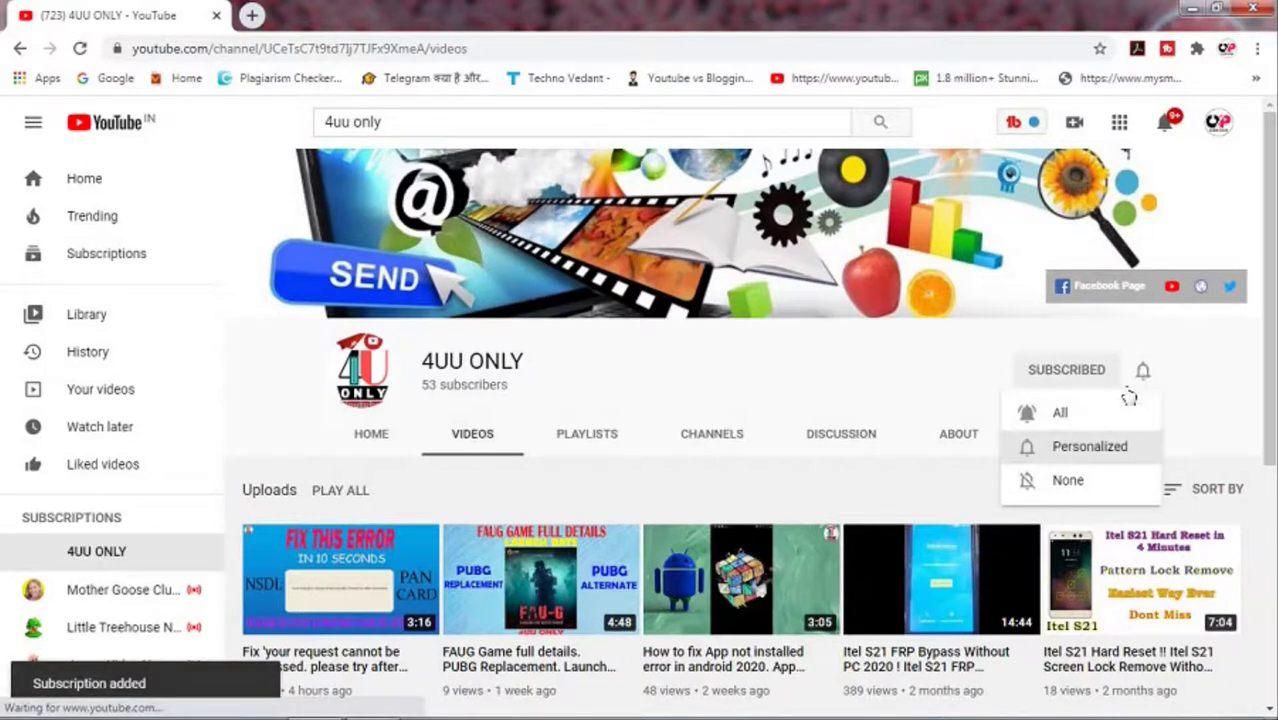
click(1108, 418)
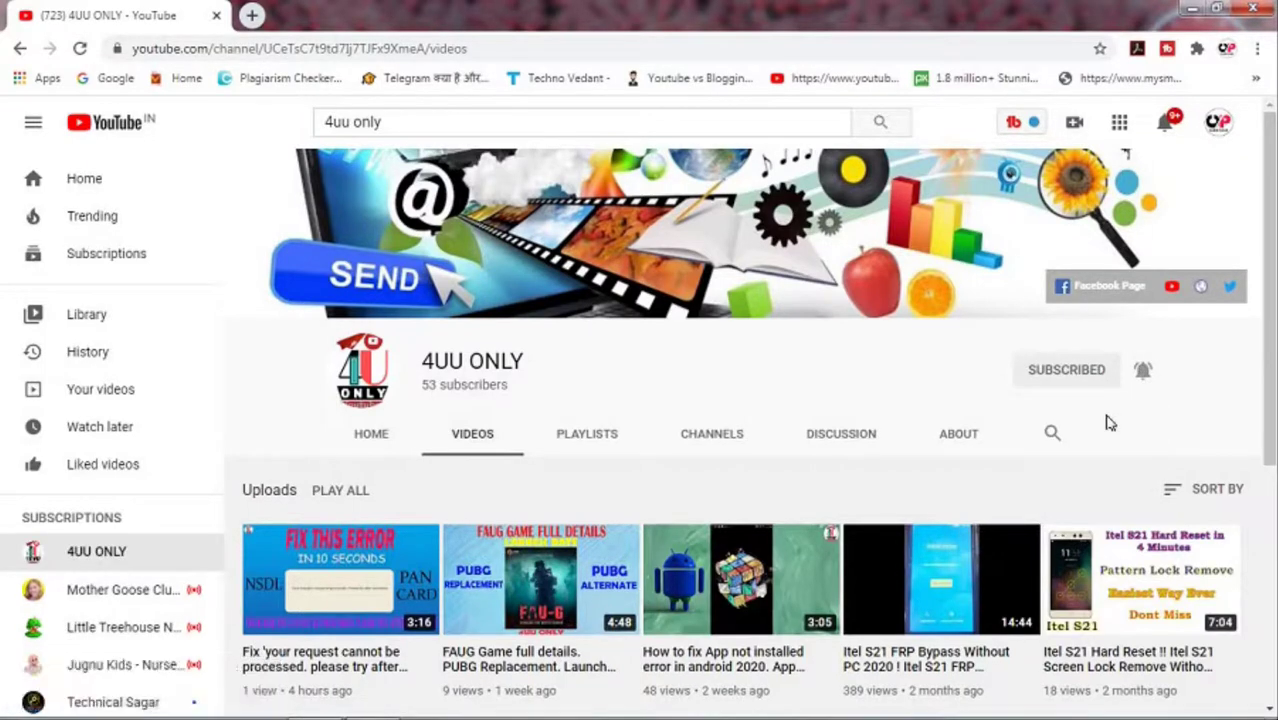